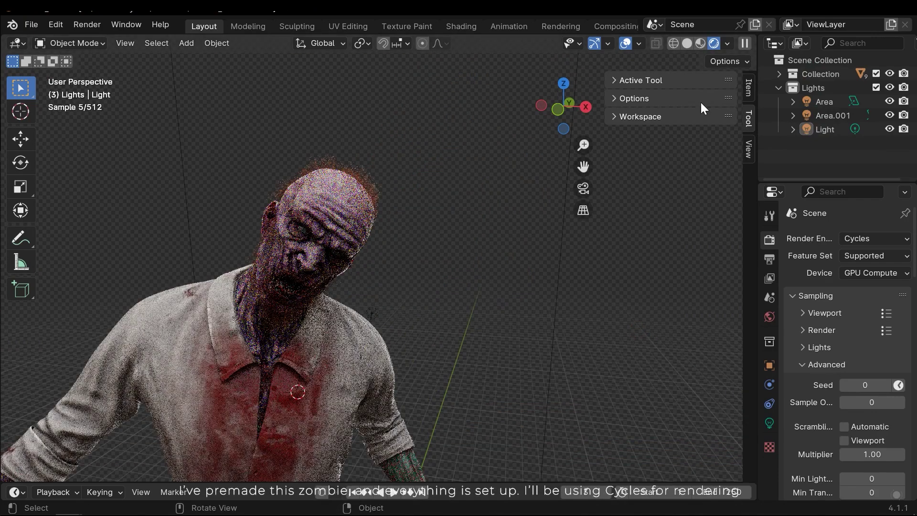
Step: Select the Area light above the zombie and review its light settings
{"action": "scroll", "coordinate": [311, 250], "scroll_direction": "down", "scroll_amount": 2}
{"action": "middle_click_drag", "start_coordinate": [311, 258], "coordinate": [471, 250], "text": "shift"}
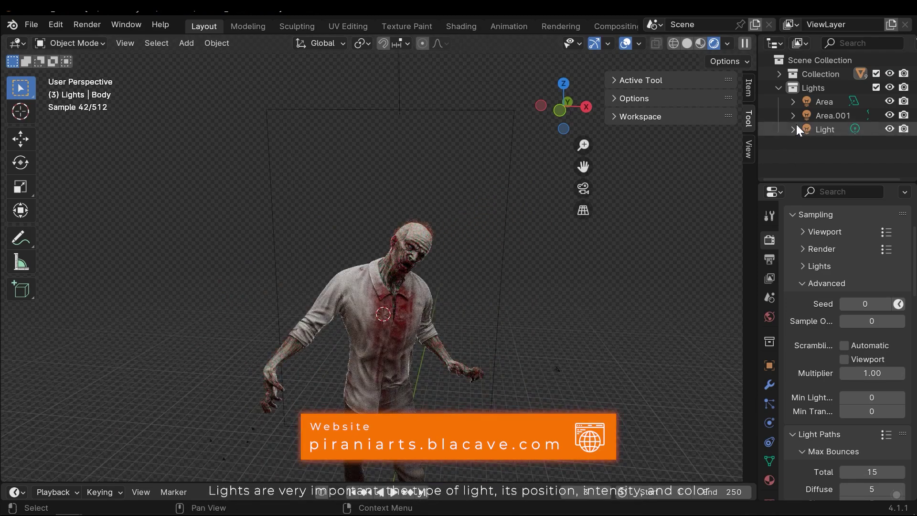
{"action": "left_click", "coordinate": [816, 100]}
{"action": "middle_click_drag", "start_coordinate": [549, 163], "coordinate": [338, 141]}
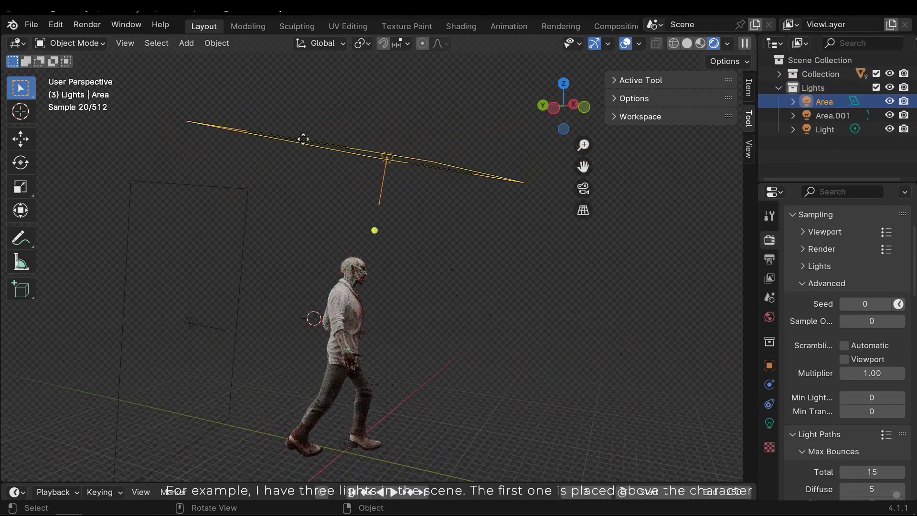
{"action": "left_click", "coordinate": [769, 423]}
{"action": "scroll", "coordinate": [853, 345], "scroll_direction": "up", "scroll_amount": 4}
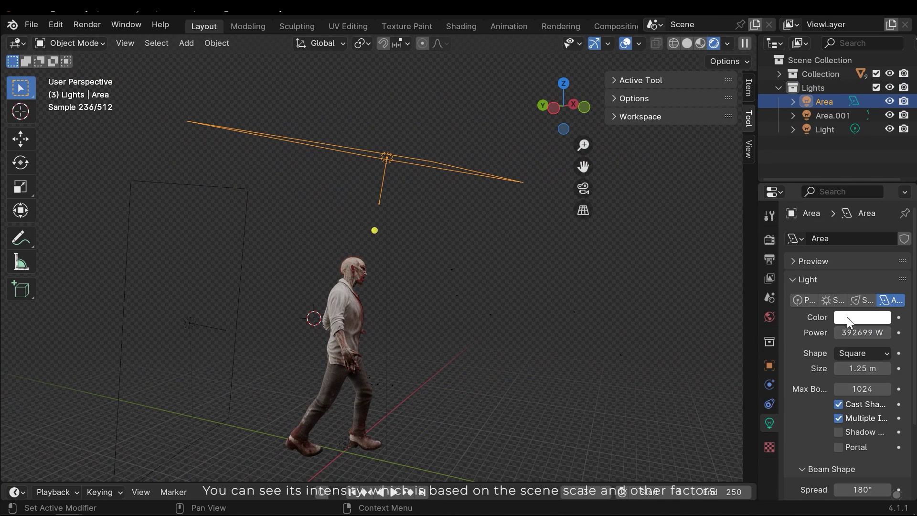
{"action": "scroll", "coordinate": [848, 377], "scroll_direction": "down", "scroll_amount": 3}
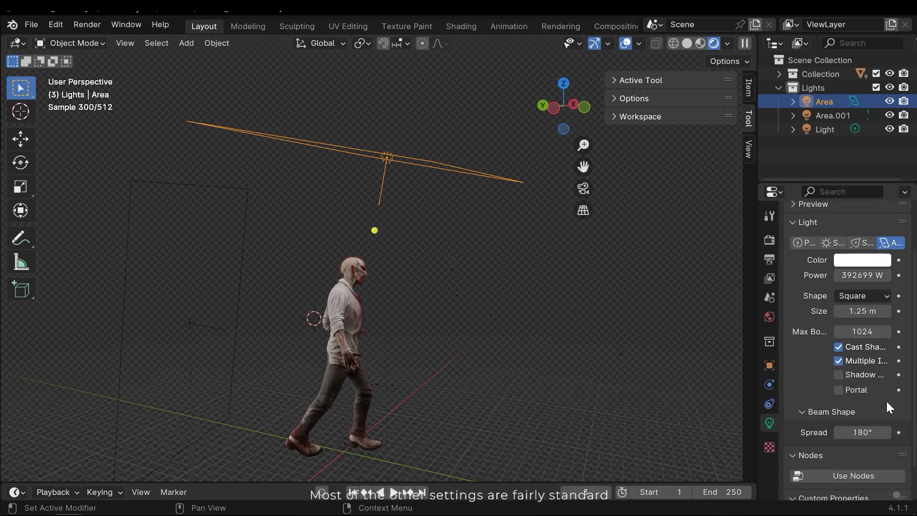
{"action": "scroll", "coordinate": [897, 382], "scroll_direction": "up", "scroll_amount": 2}
Step: Select the Area.001 rim light, orbit to the front of the head, and hide it
{"action": "left_click", "coordinate": [829, 115]}
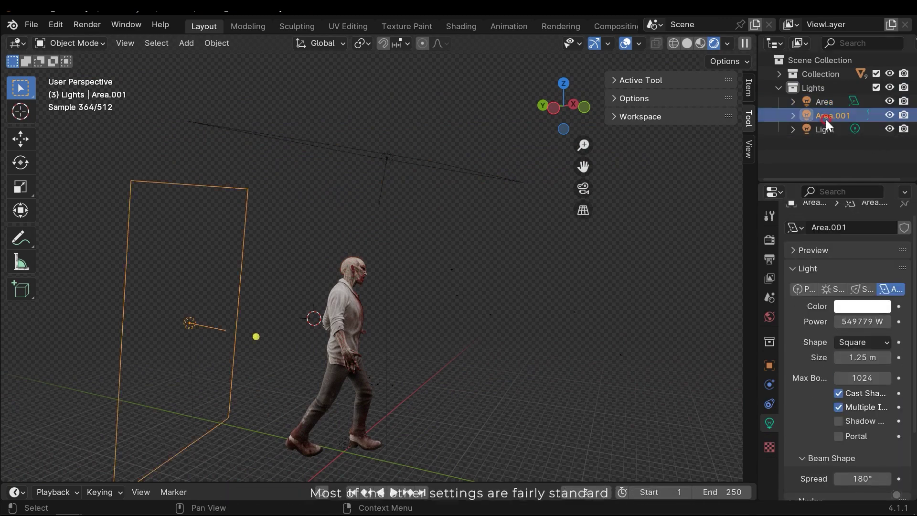
{"action": "mouse_move", "coordinate": [336, 302]}
{"action": "middle_mouse_down", "text": "shift"}
{"action": "mouse_move", "coordinate": [504, 302]}
{"action": "mouse_move", "coordinate": [337, 315]}
{"action": "middle_mouse_up", "text": "shift"}
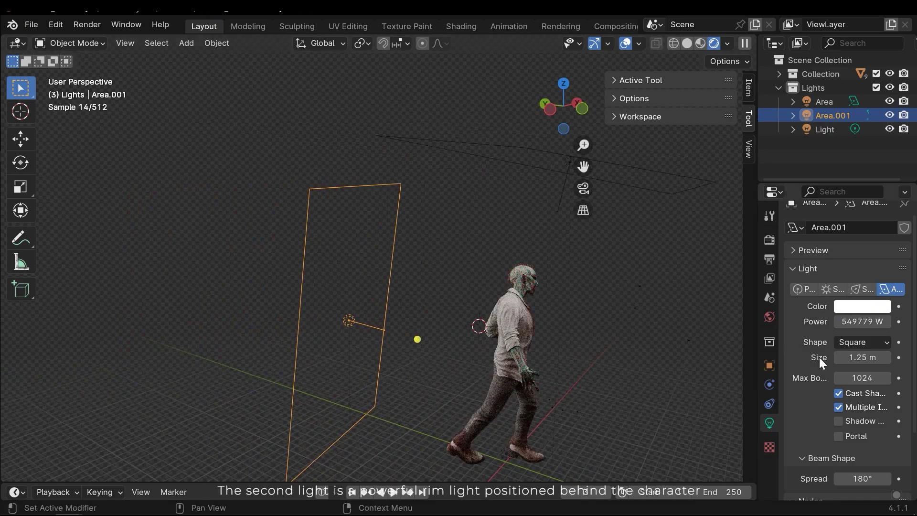
{"action": "middle_click_drag", "start_coordinate": [509, 333], "coordinate": [501, 211]}
{"action": "scroll", "coordinate": [428, 297], "scroll_direction": "up", "scroll_amount": 5}
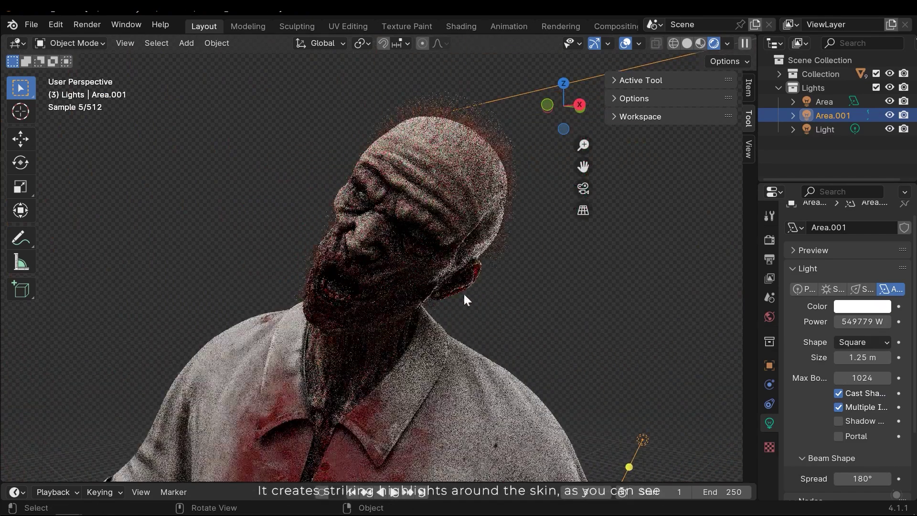
{"action": "middle_click_drag", "start_coordinate": [475, 286], "coordinate": [510, 262]}
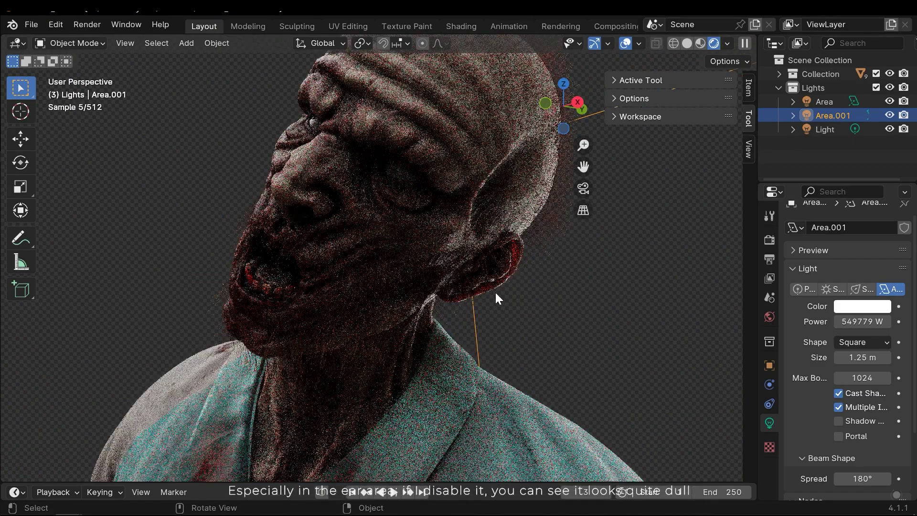
{"action": "left_click", "coordinate": [889, 114]}
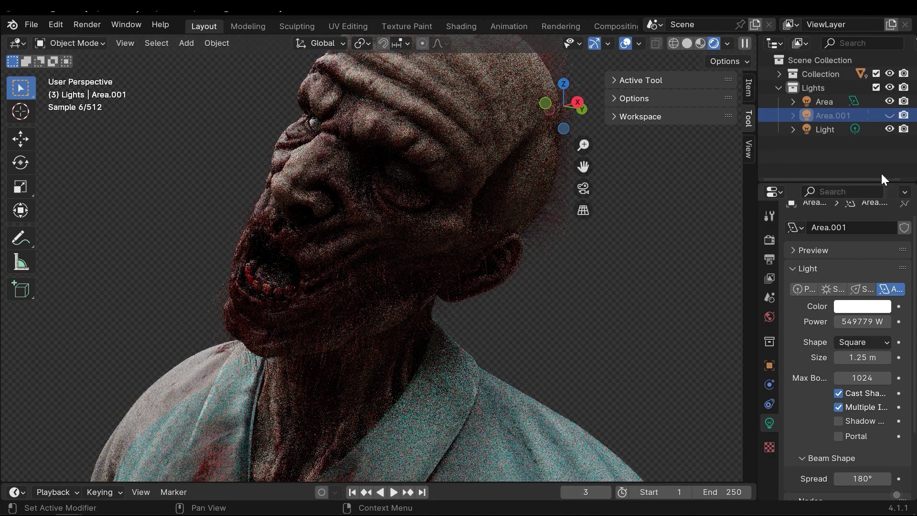
Step: Re-enable the Area.001 rim light, delete the extra point light, and save the scene
{"action": "left_click", "coordinate": [889, 115]}
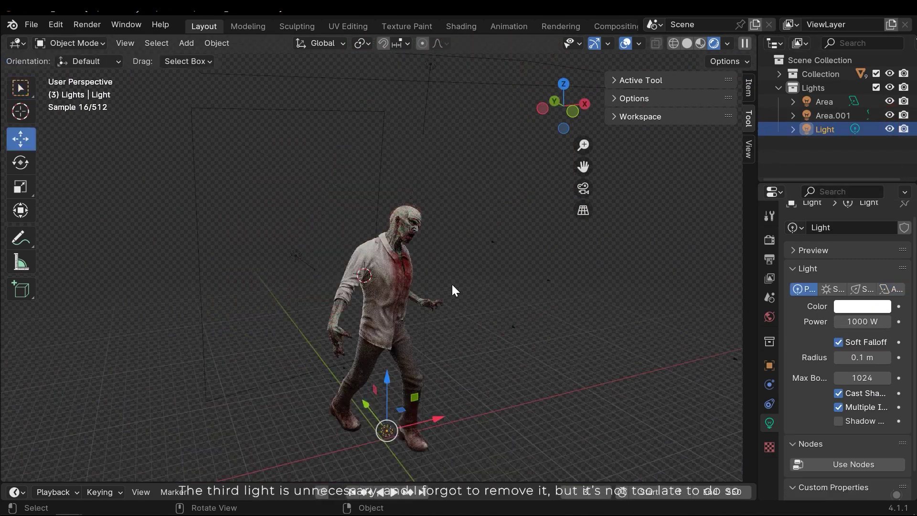
{"action": "key", "text": "Delete"}
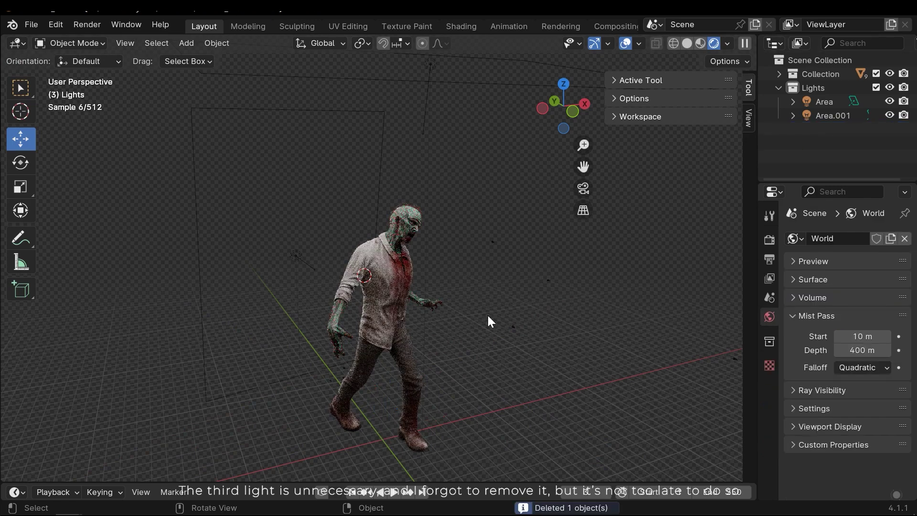
{"action": "scroll", "coordinate": [534, 260], "scroll_direction": "down", "scroll_amount": 2}
{"action": "middle_click_drag", "start_coordinate": [474, 256], "coordinate": [488, 286], "text": "shift"}
{"action": "middle_click_drag", "start_coordinate": [488, 287], "coordinate": [483, 307]}
{"action": "scroll", "coordinate": [447, 296], "scroll_direction": "up", "scroll_amount": 1}
{"action": "key", "text": "ctrl+s"}
Step: Add a new area light and scale it up to a larger size
{"action": "key", "text": "shift+a"}
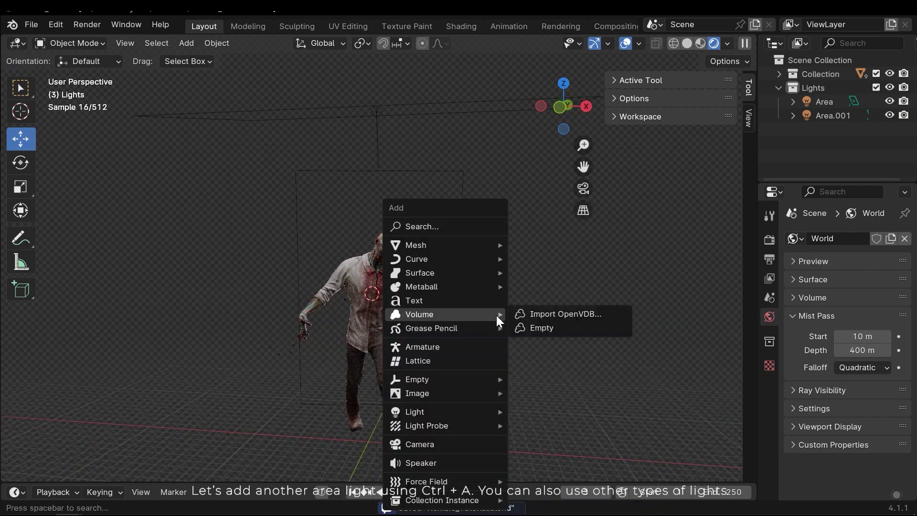
{"action": "mouse_move", "coordinate": [426, 411]}
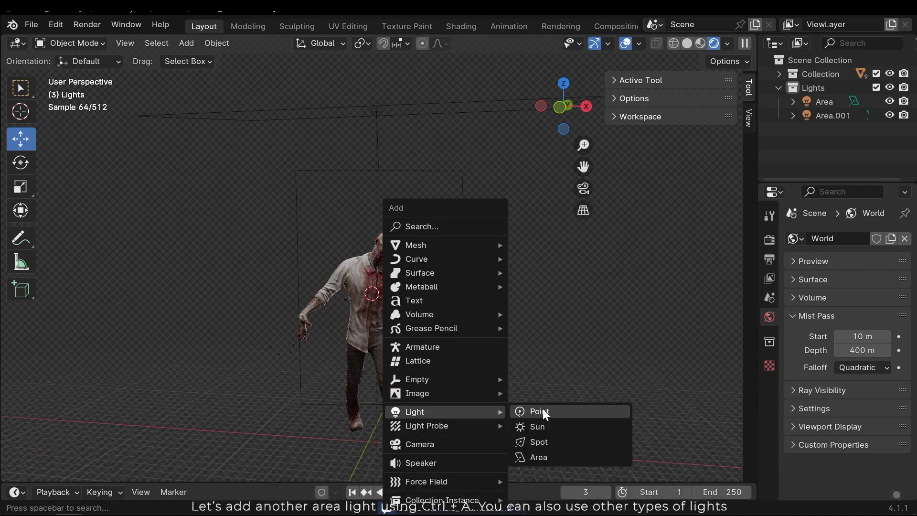
{"action": "left_click", "coordinate": [548, 458]}
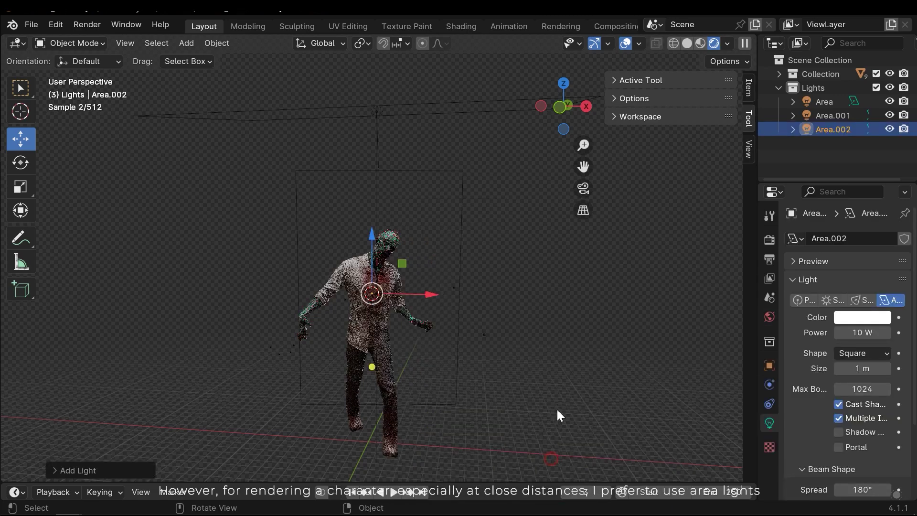
{"action": "middle_click_drag", "start_coordinate": [407, 376], "coordinate": [443, 321]}
{"action": "key", "text": "s"}
{"action": "left_click", "coordinate": [610, 325]}
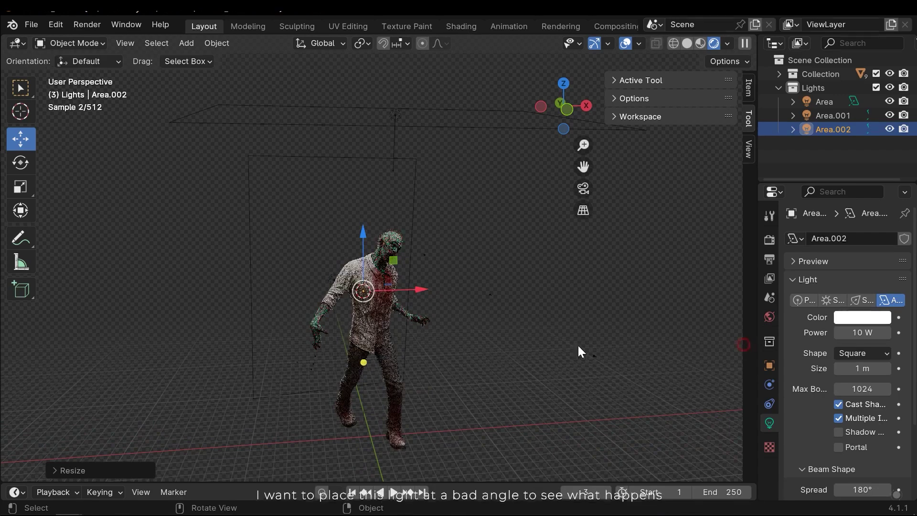
{"action": "key", "text": "s"}
{"action": "left_click", "coordinate": [741, 352]}
Step: Move the new area light out beside the zombie, ready for rotation
{"action": "middle_click_drag", "start_coordinate": [549, 295], "coordinate": [584, 305]}
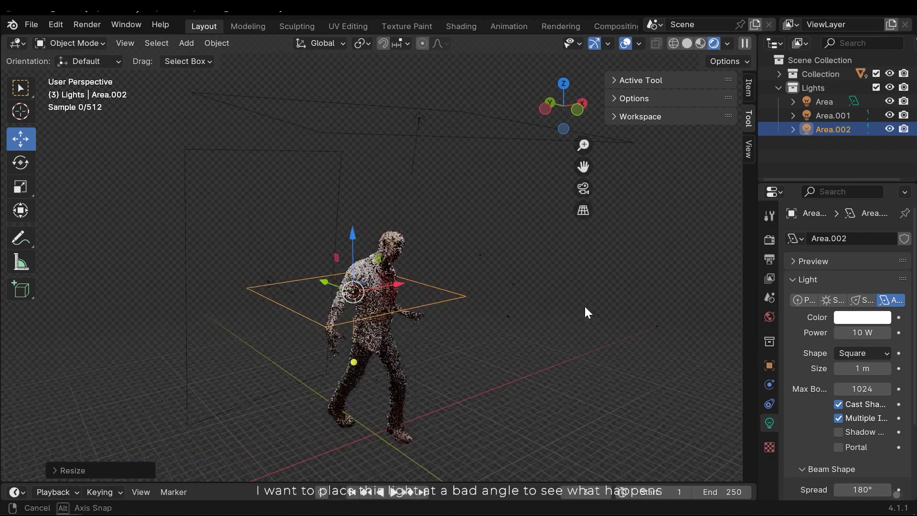
{"action": "left_click_drag", "start_coordinate": [324, 281], "coordinate": [481, 314]}
{"action": "left_click", "coordinate": [482, 314]}
{"action": "middle_click_drag", "start_coordinate": [546, 334], "coordinate": [504, 334]}
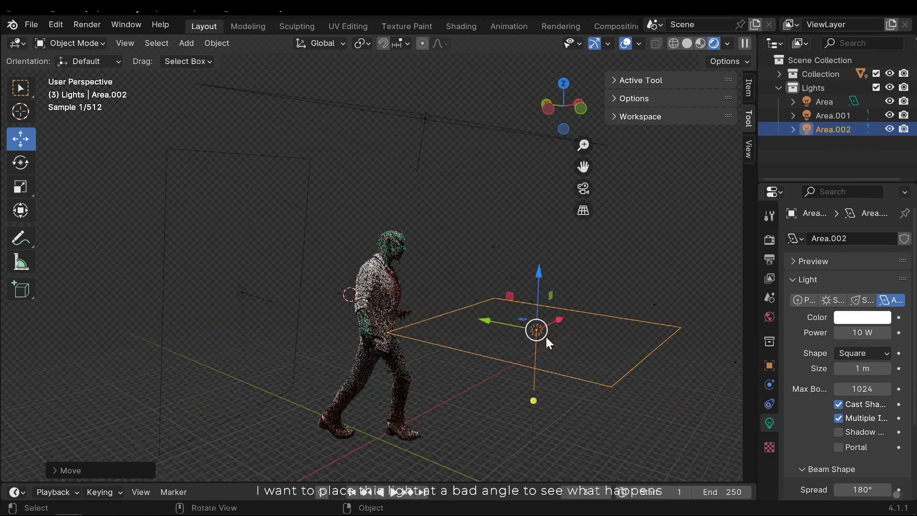
{"action": "key", "text": "shift+space"}
{"action": "left_click", "coordinate": [505, 335]}
Step: Turn Area.002 upright by about 90° and set its power to 100000 W
{"action": "left_click_drag", "start_coordinate": [571, 292], "coordinate": [580, 361]}
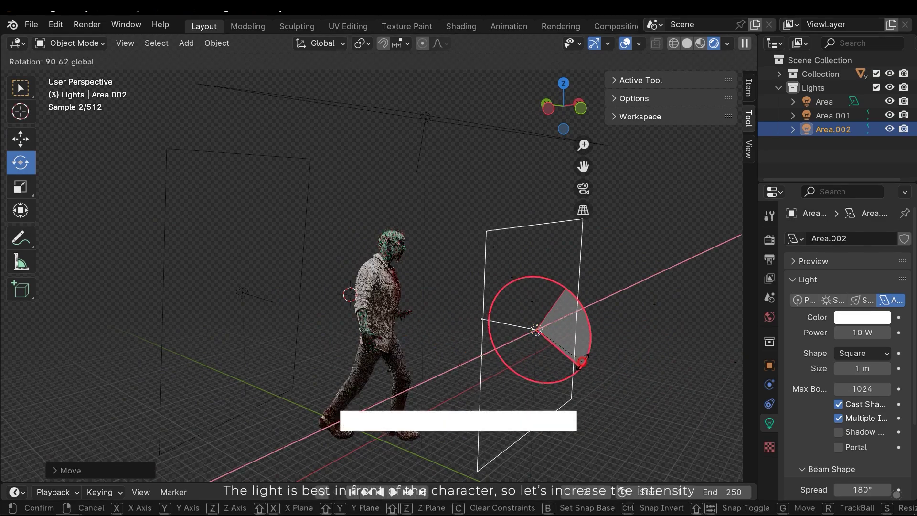
{"action": "middle_click_drag", "start_coordinate": [537, 336], "coordinate": [440, 334]}
{"action": "scroll", "coordinate": [426, 297], "scroll_direction": "up", "scroll_amount": 5}
{"action": "left_click", "coordinate": [862, 333]}
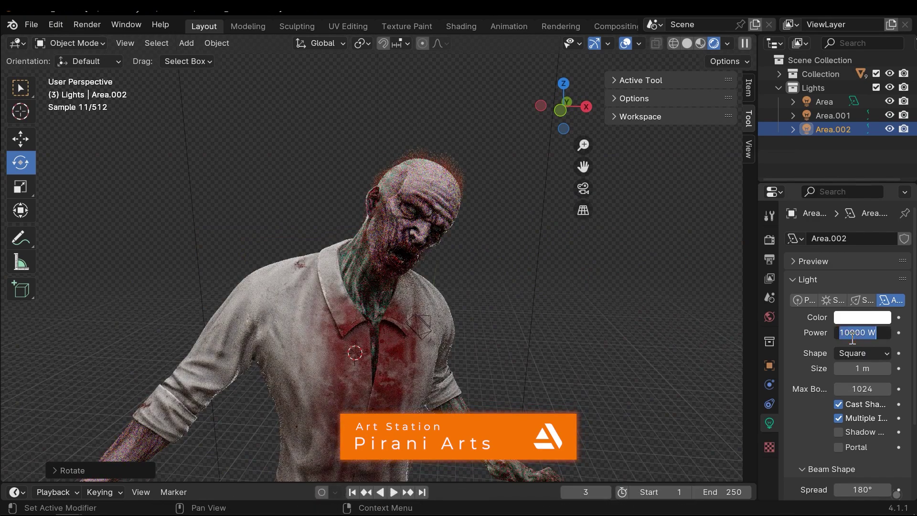
{"action": "type", "text": "10000"}
{"action": "key", "text": "Return"}
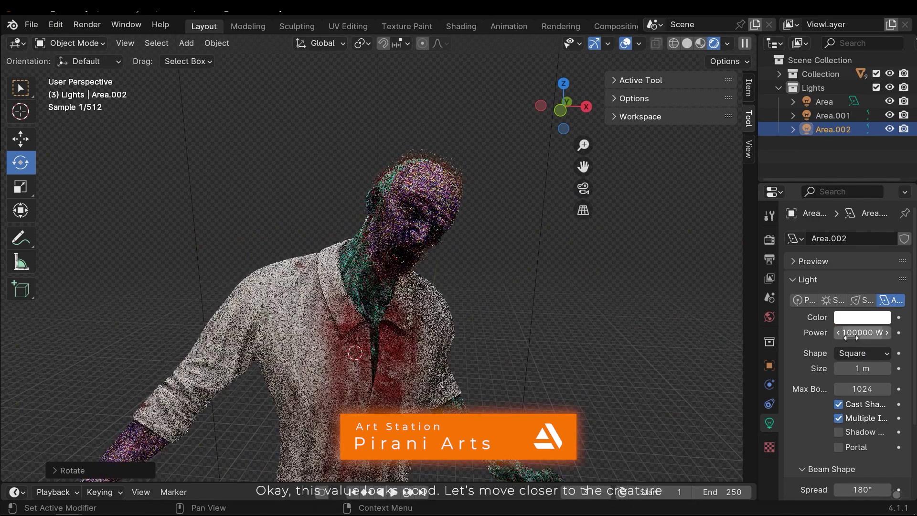
Step: Check the brightly lit face from several angles, then delete Area.002
{"action": "middle_click_drag", "start_coordinate": [400, 278], "coordinate": [373, 272]}
{"action": "scroll", "coordinate": [369, 205], "scroll_direction": "up", "scroll_amount": 2}
{"action": "scroll", "coordinate": [370, 199], "scroll_direction": "up", "scroll_amount": 2}
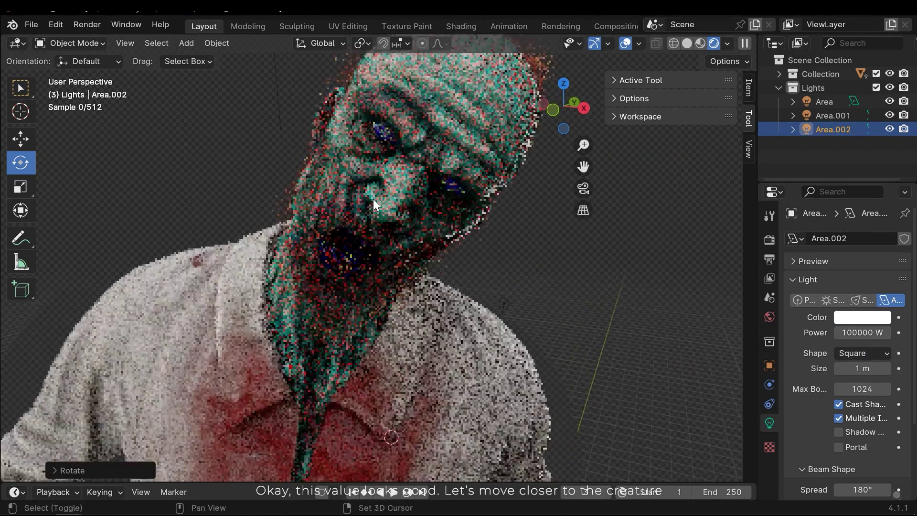
{"action": "middle_click_drag", "start_coordinate": [373, 198], "coordinate": [405, 213], "text": "shift"}
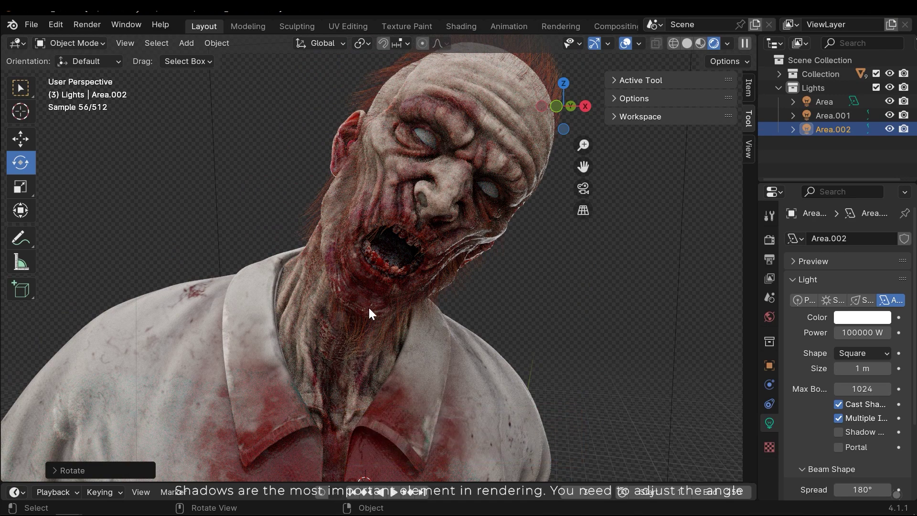
{"action": "scroll", "coordinate": [408, 304], "scroll_direction": "down", "scroll_amount": 8}
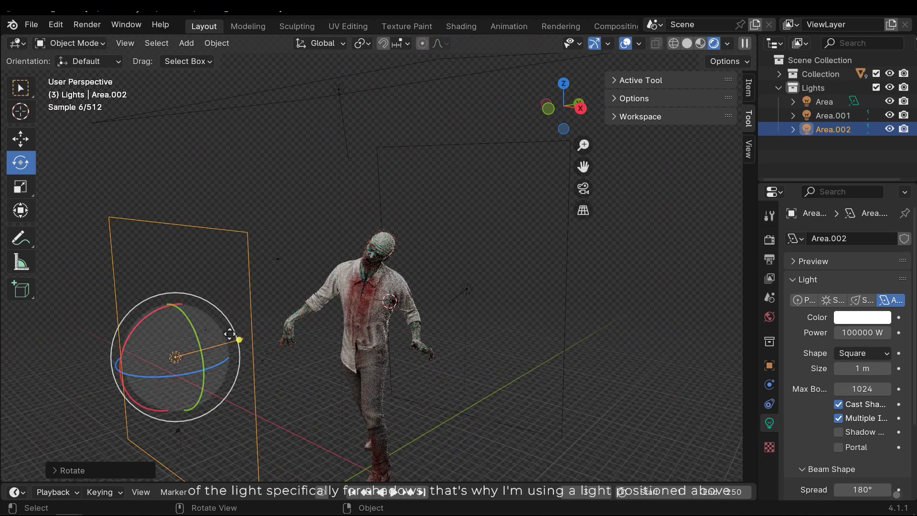
{"action": "middle_click_drag", "start_coordinate": [362, 305], "coordinate": [421, 268]}
{"action": "scroll", "coordinate": [415, 258], "scroll_direction": "up", "scroll_amount": 5}
{"action": "key", "text": "Delete"}
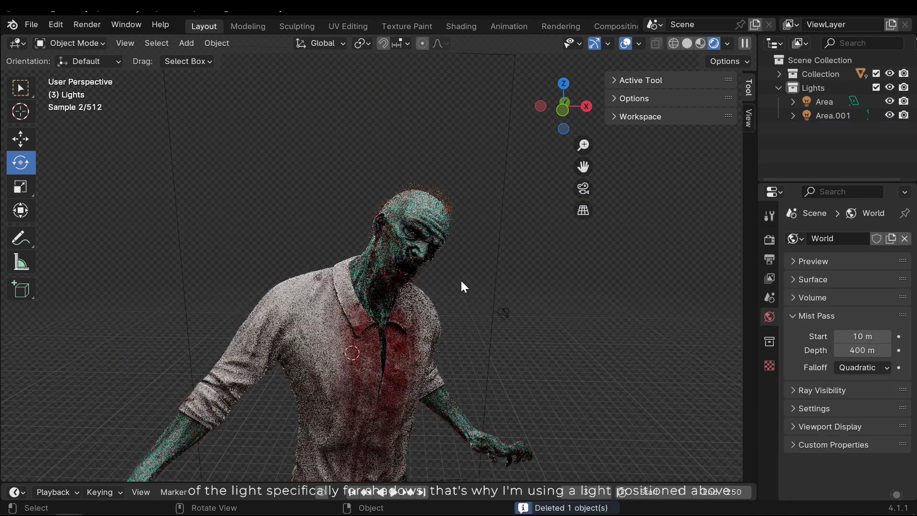
{"action": "middle_click_drag", "start_coordinate": [361, 368], "coordinate": [288, 354]}
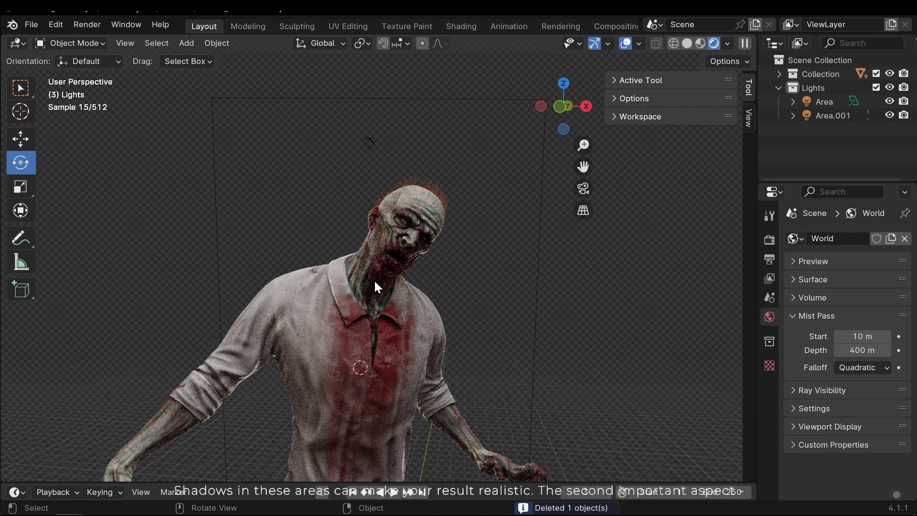
{"action": "scroll", "coordinate": [400, 222], "scroll_direction": "up", "scroll_amount": 1}
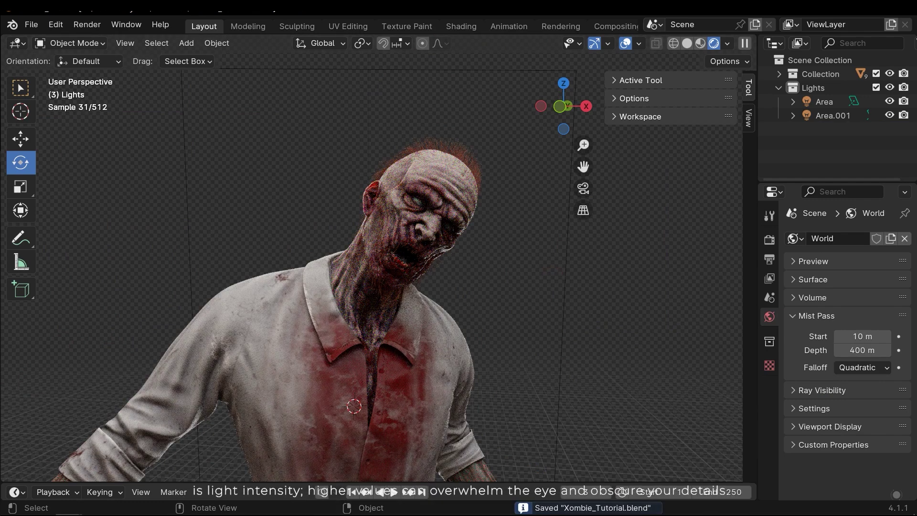
Step: Open the World node editor and frame the HDRI nodes at 0.300 strength
{"action": "left_click_drag", "start_coordinate": [1, 205], "coordinate": [478, 1]}
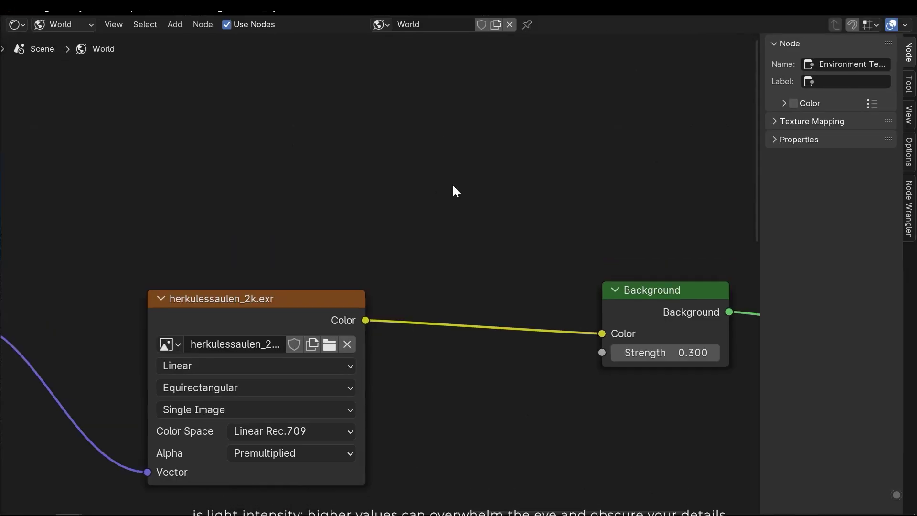
{"action": "mouse_move", "coordinate": [394, 189]}
{"action": "middle_mouse_down"}
{"action": "mouse_move", "coordinate": [462, 121]}
{"action": "mouse_move", "coordinate": [363, 145]}
{"action": "mouse_move", "coordinate": [405, 195]}
{"action": "middle_mouse_up"}
{"action": "scroll", "coordinate": [365, 148], "scroll_direction": "up", "scroll_amount": 2}
{"action": "scroll", "coordinate": [405, 194], "scroll_direction": "down", "scroll_amount": 9}
{"action": "middle_click_drag", "start_coordinate": [416, 156], "coordinate": [389, 217]}
{"action": "scroll", "coordinate": [390, 218], "scroll_direction": "up", "scroll_amount": 1}
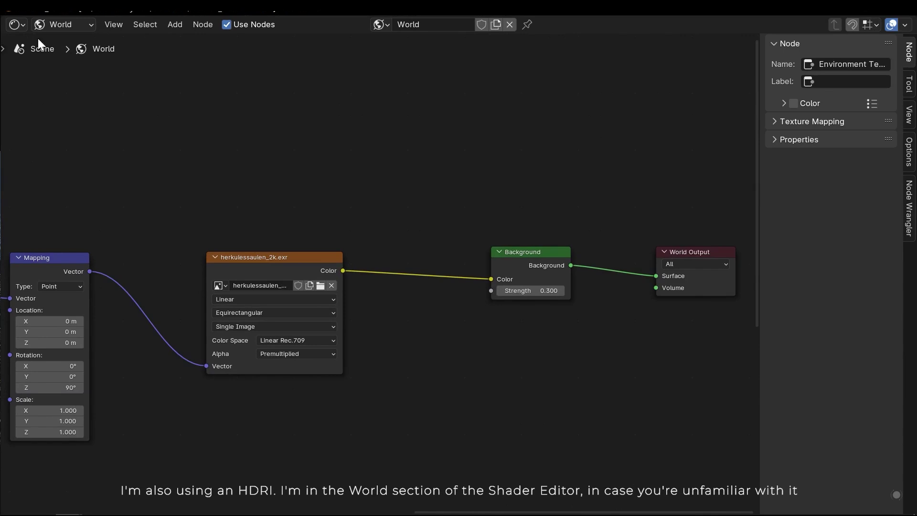
{"action": "left_click", "coordinate": [66, 74]}
{"action": "left_click", "coordinate": [17, 24]}
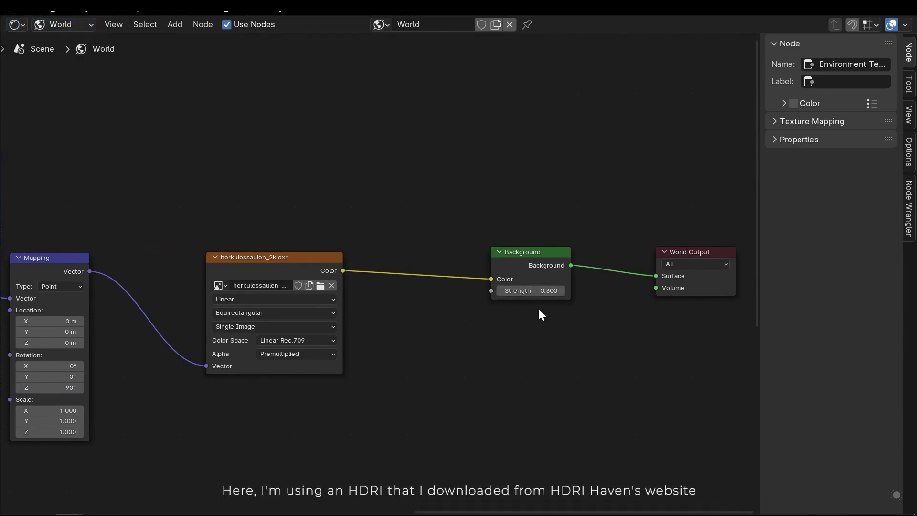
{"action": "middle_click_drag", "start_coordinate": [495, 330], "coordinate": [527, 314]}
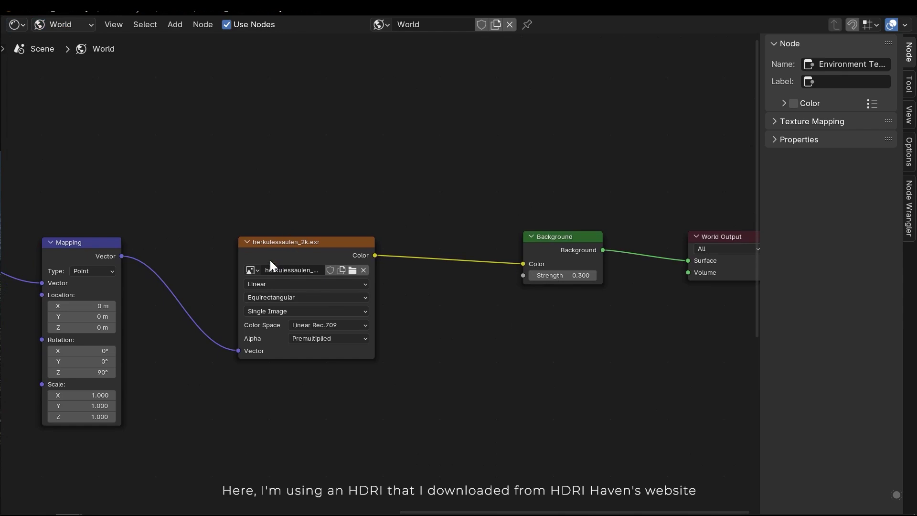
{"action": "middle_click_drag", "start_coordinate": [360, 422], "coordinate": [283, 382]}
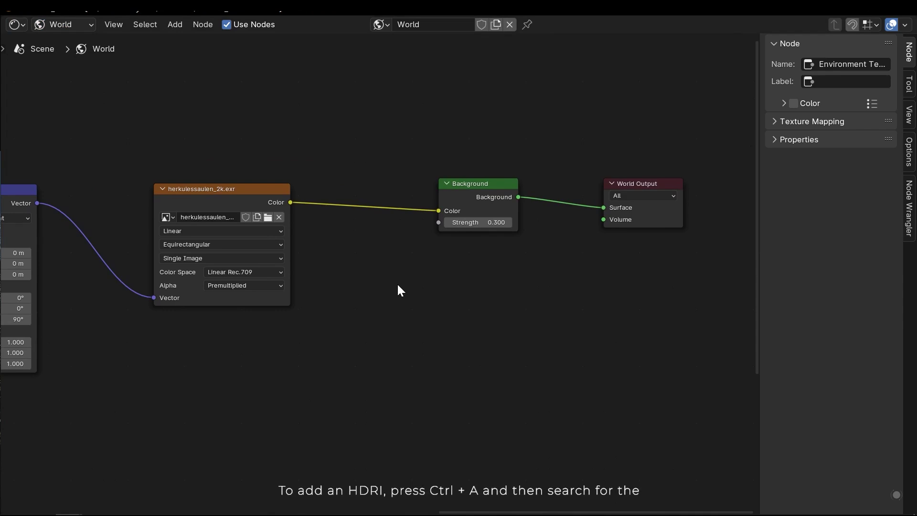
{"action": "middle_click_drag", "start_coordinate": [365, 359], "coordinate": [399, 303]}
Step: Add an Environment Texture node plus connected Texture Coordinate and Mapping nodes
{"action": "key", "text": "ctrl+a"}
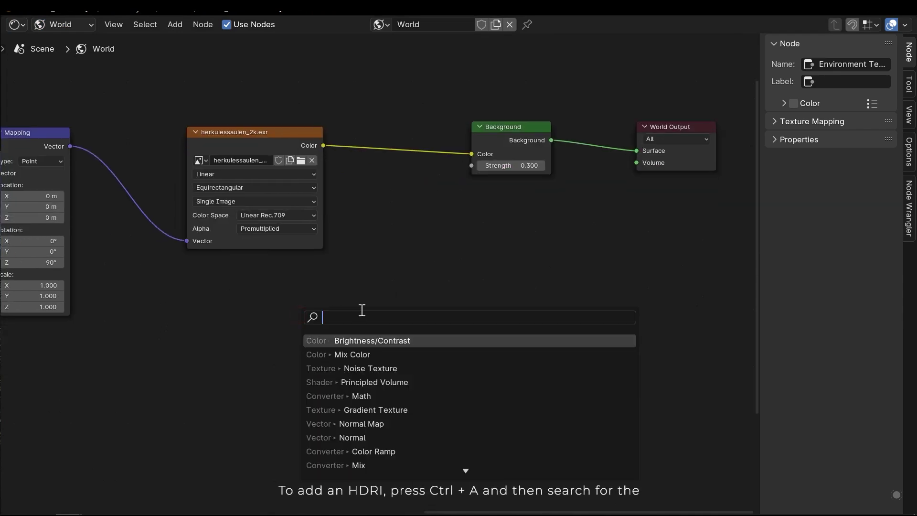
{"action": "type", "text": "envi"}
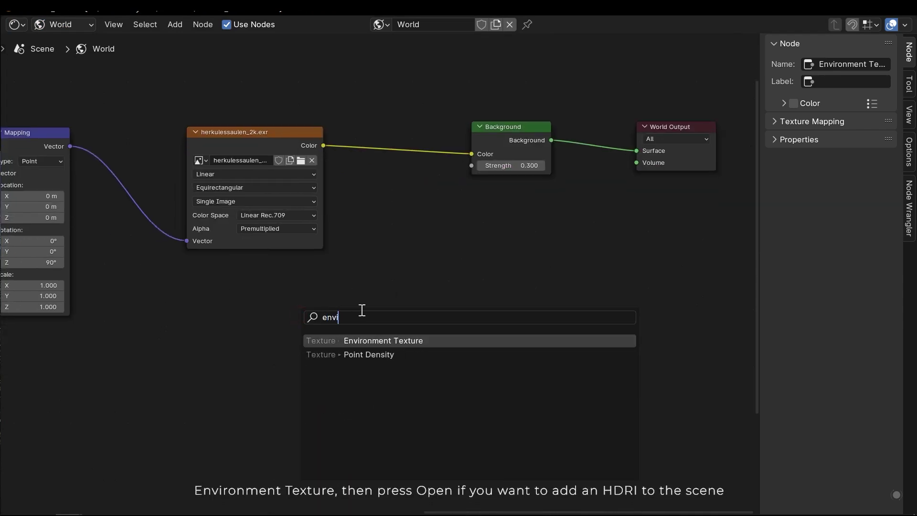
{"action": "key", "text": "Return"}
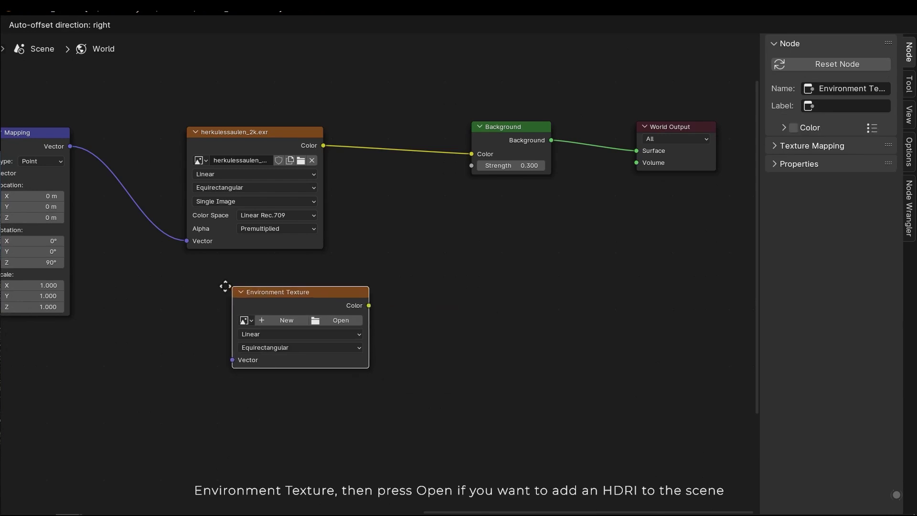
{"action": "left_click", "coordinate": [225, 287]}
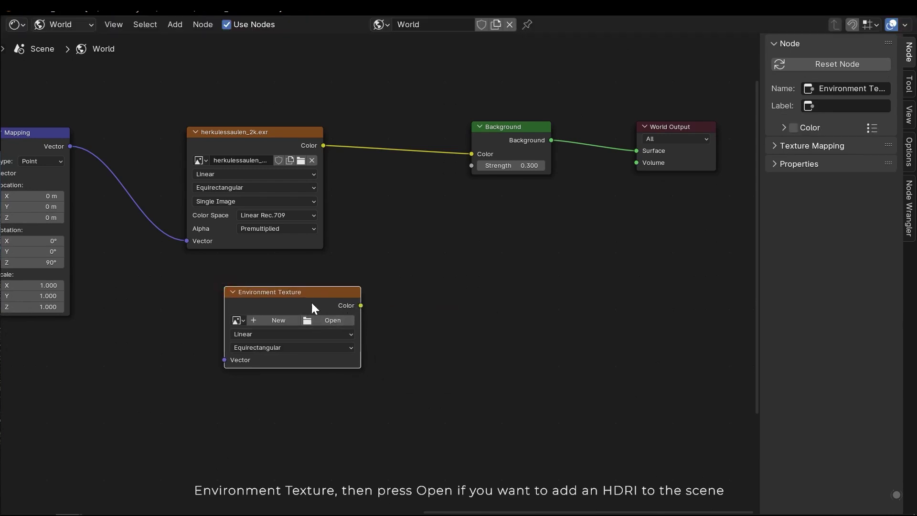
{"action": "middle_click_drag", "start_coordinate": [288, 286], "coordinate": [572, 337]}
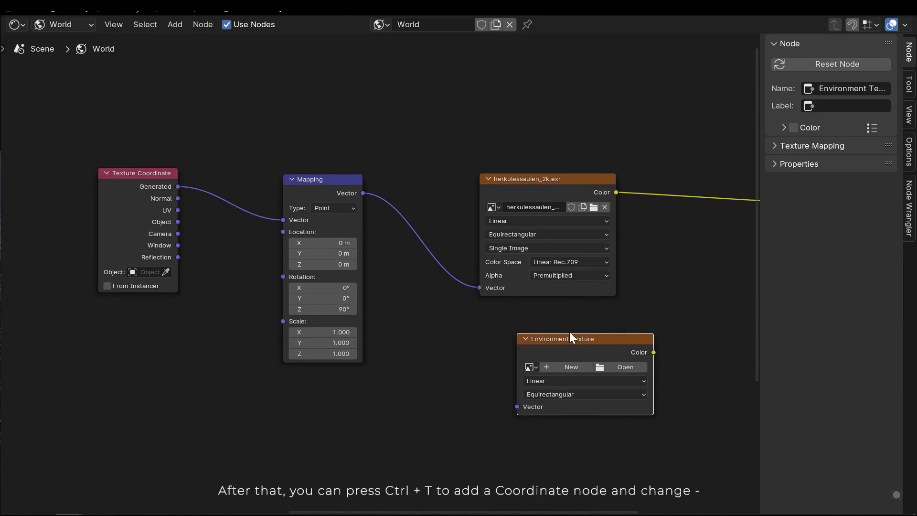
{"action": "left_click_drag", "start_coordinate": [600, 342], "coordinate": [555, 399]}
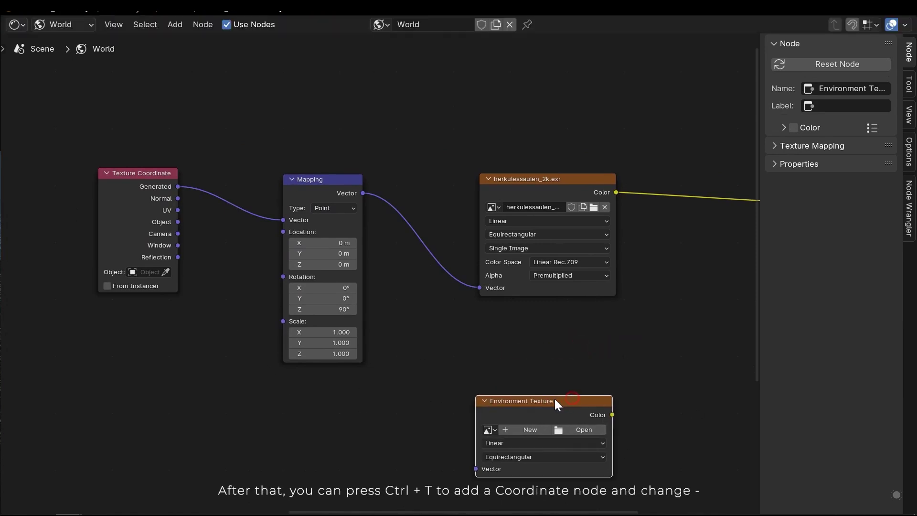
{"action": "key", "text": "ctrl+t"}
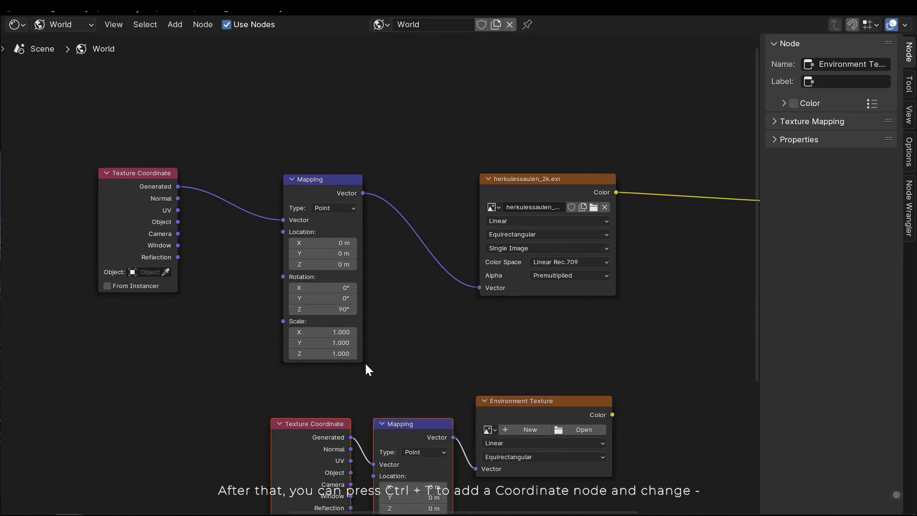
{"action": "middle_click_drag", "start_coordinate": [366, 364], "coordinate": [303, 258]}
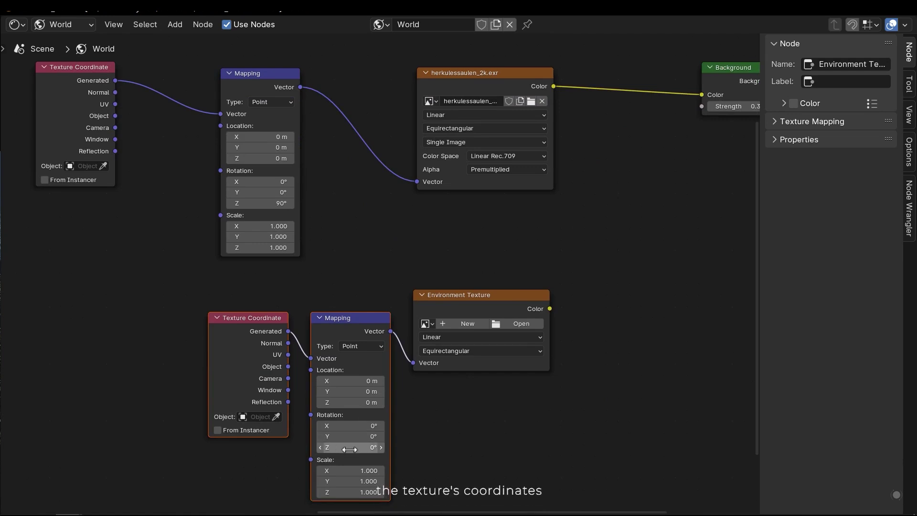
Step: Delete the three added nodes and orbit back to the rendered zombie
{"action": "left_click_drag", "start_coordinate": [163, 450], "coordinate": [540, 288]}
{"action": "key", "text": "x"}
{"action": "middle_click_drag", "start_coordinate": [529, 279], "coordinate": [280, 417]}
{"action": "middle_click_drag", "start_coordinate": [405, 330], "coordinate": [407, 359]}
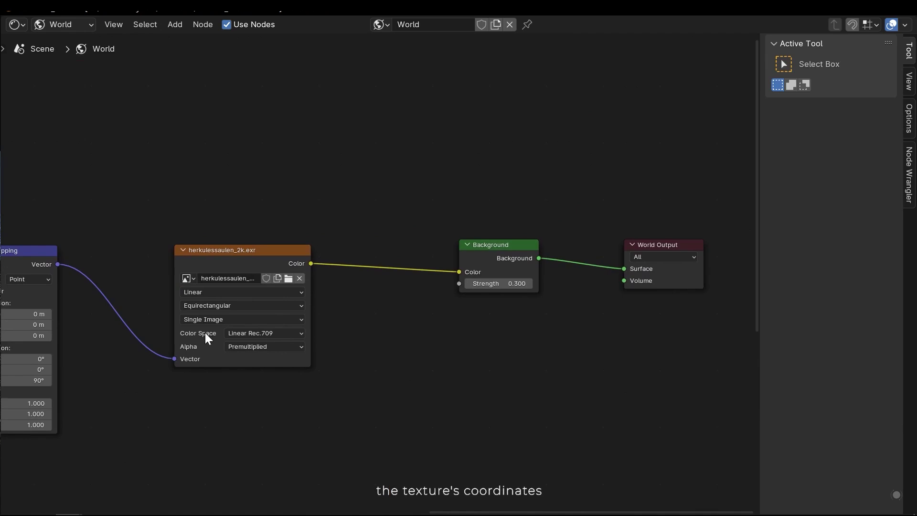
{"action": "scroll", "coordinate": [353, 286], "scroll_direction": "up", "scroll_amount": 1}
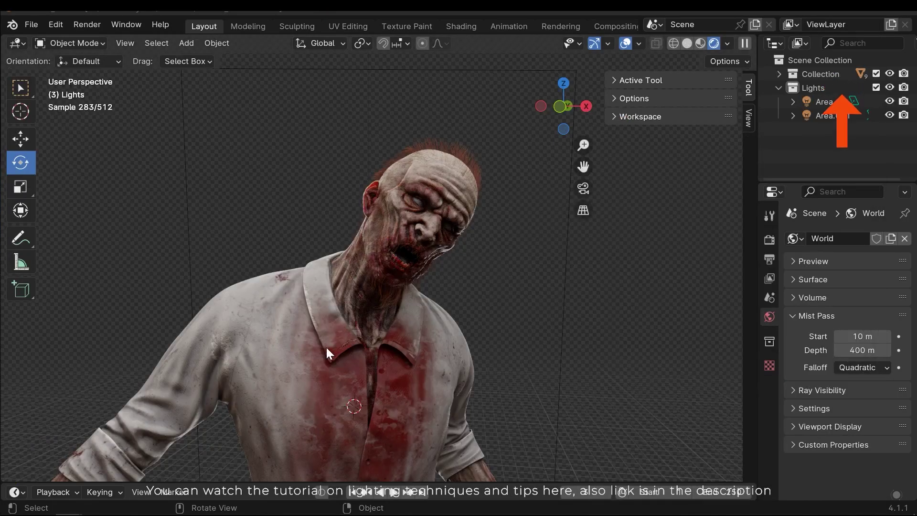
{"action": "middle_click_drag", "start_coordinate": [325, 346], "coordinate": [371, 306]}
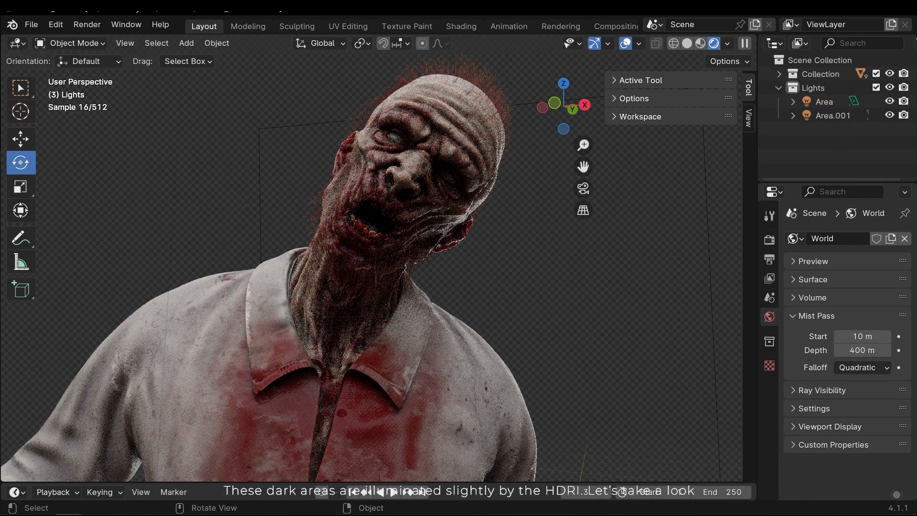
{"action": "left_click_drag", "start_coordinate": [1, 282], "coordinate": [154, 155]}
{"action": "scroll", "coordinate": [98, 375], "scroll_direction": "up", "scroll_amount": 6}
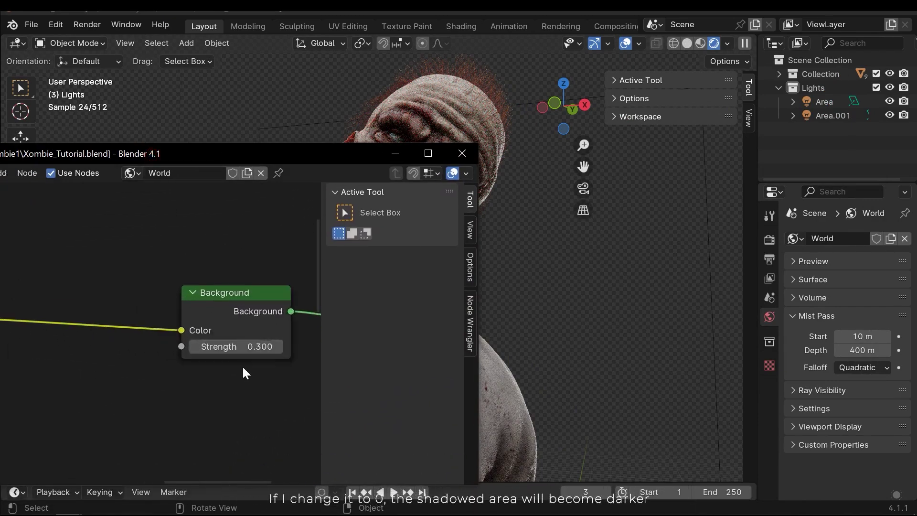
{"action": "left_click", "coordinate": [241, 351]}
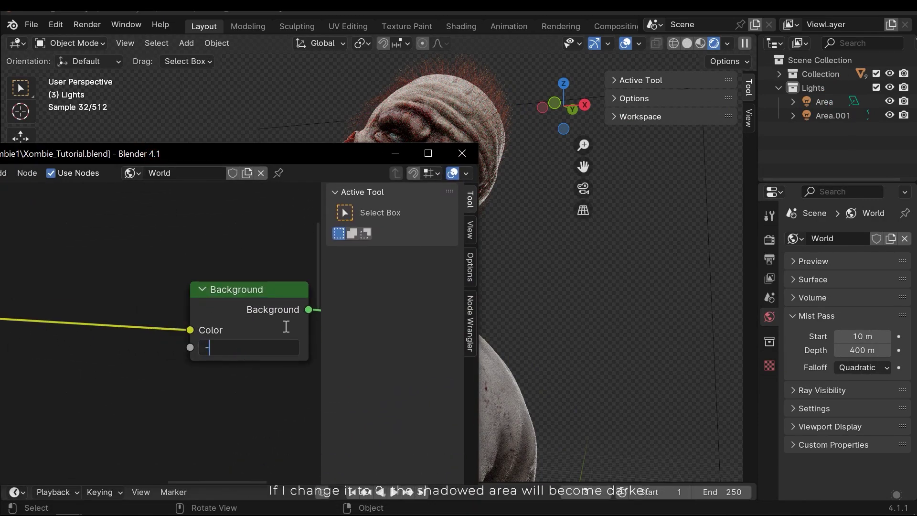
{"action": "type", "text": "0"}
{"action": "key", "text": "Return"}
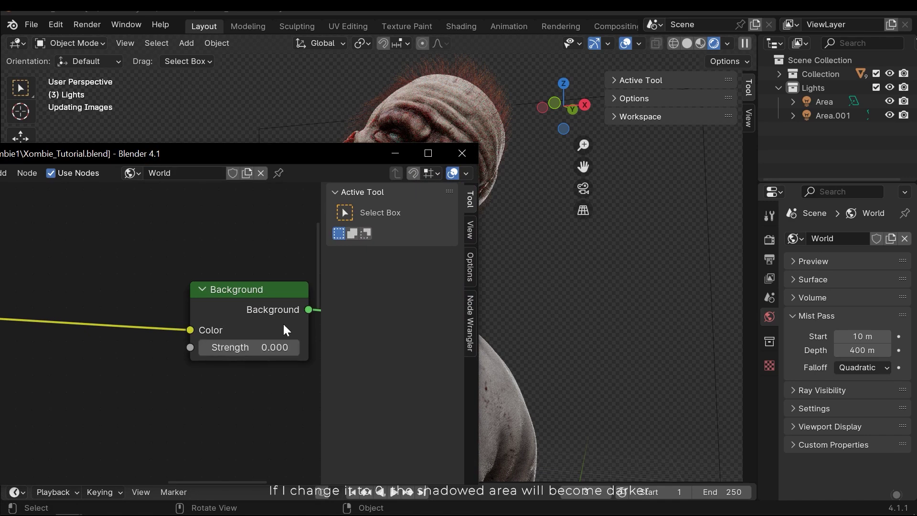
{"action": "left_click_drag", "start_coordinate": [342, 151], "coordinate": [180, 150]}
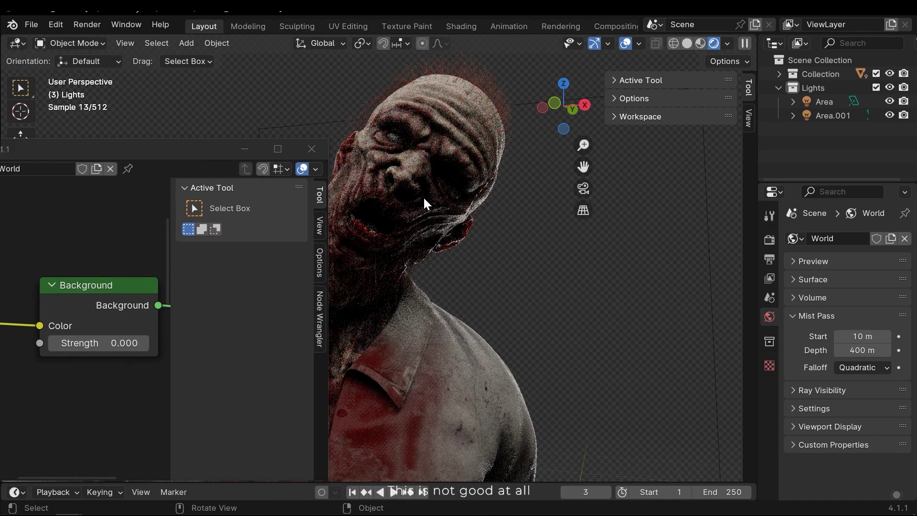
{"action": "left_click", "coordinate": [102, 339]}
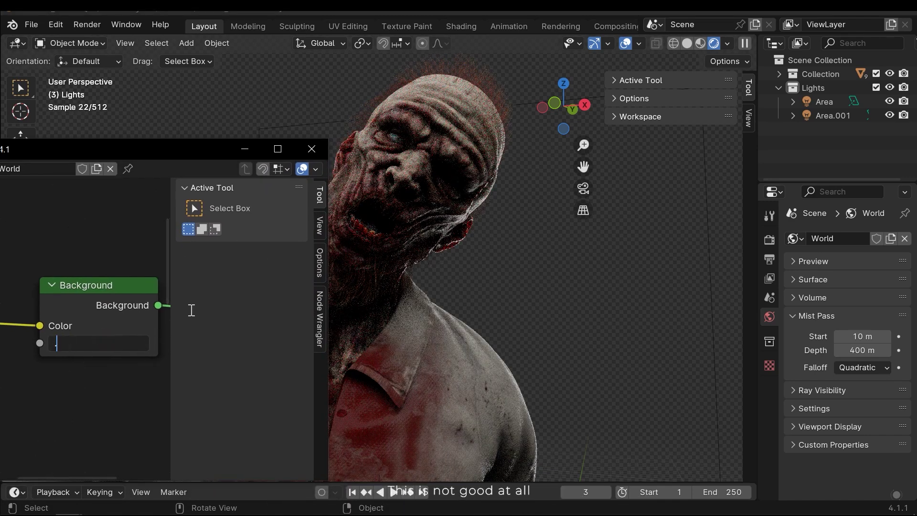
{"action": "key", "text": "Return"}
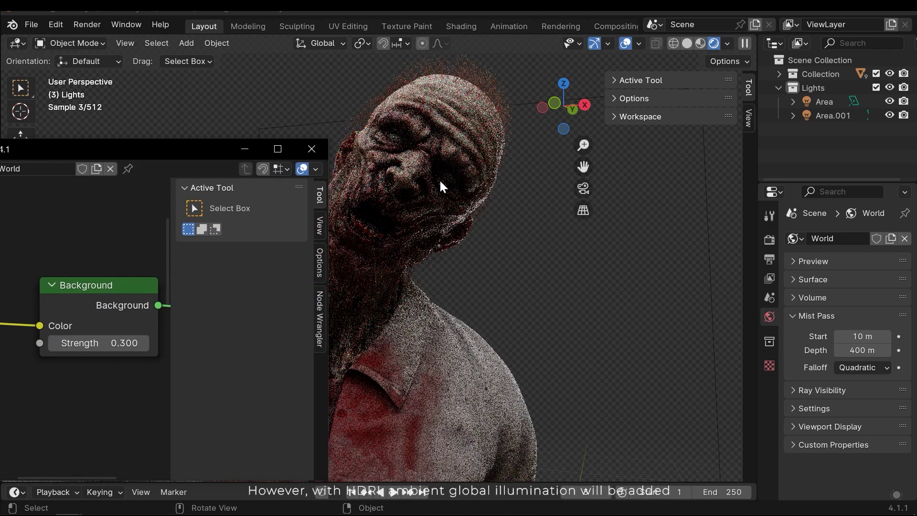
{"action": "left_click_drag", "start_coordinate": [126, 154], "coordinate": [0, 163]}
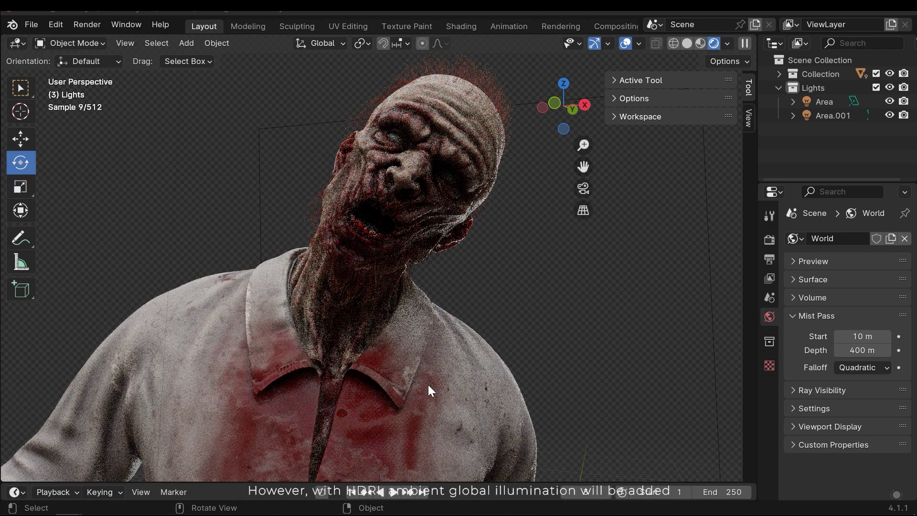
{"action": "left_click", "coordinate": [530, 290]}
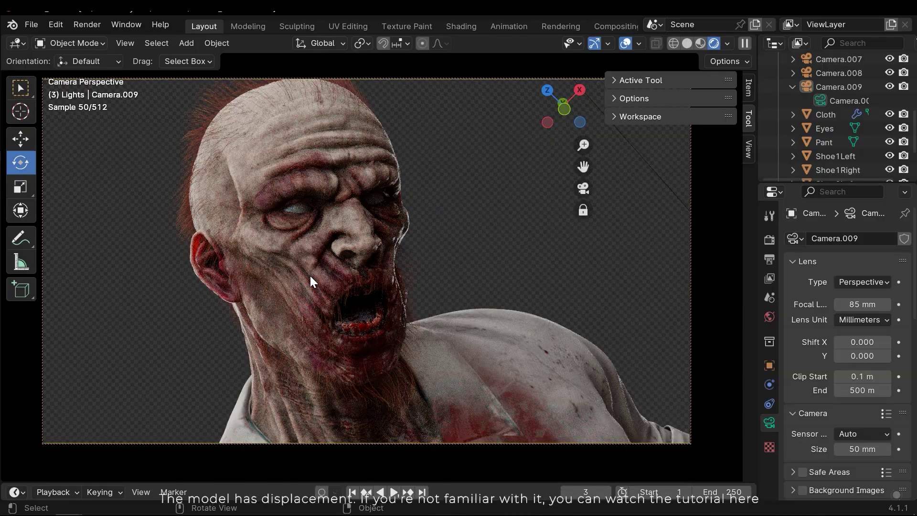
Step: Select the zombie's body and scroll its modifier stack to Subdivision and Displace
{"action": "left_click", "coordinate": [301, 280]}
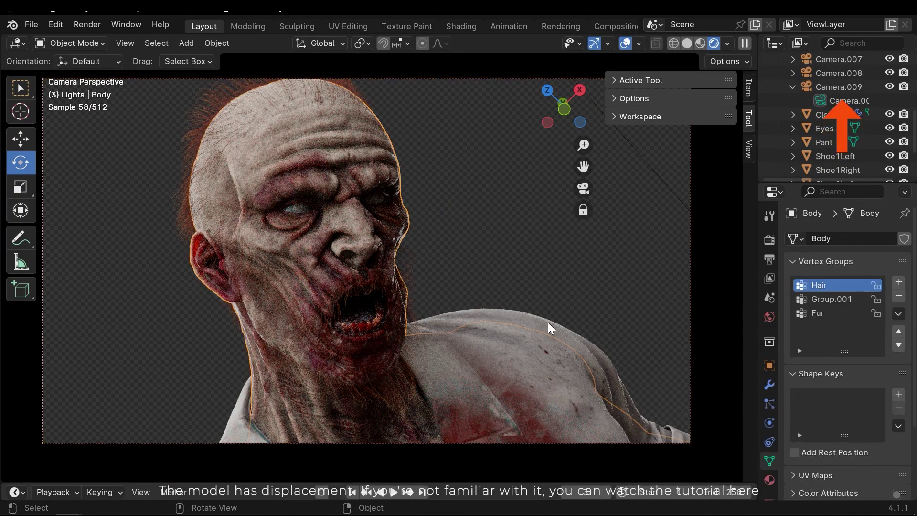
{"action": "left_click", "coordinate": [769, 385]}
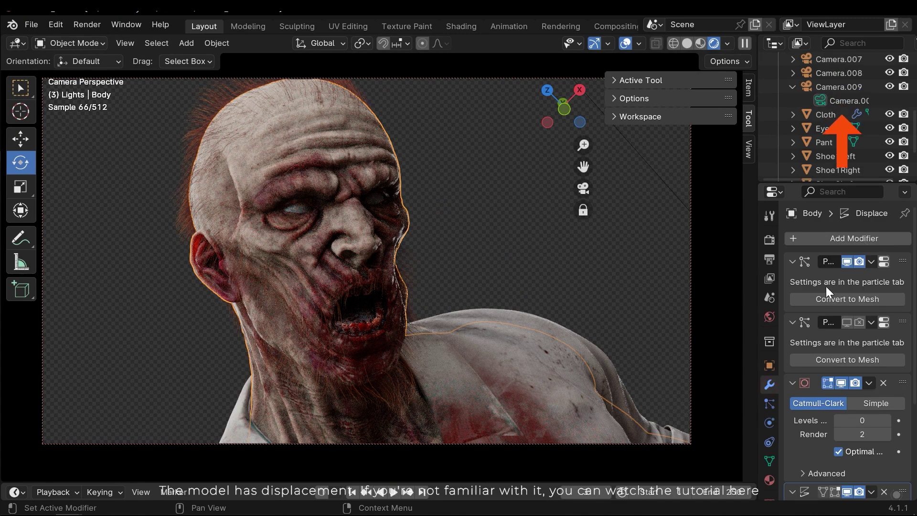
{"action": "scroll", "coordinate": [836, 298], "scroll_direction": "down", "scroll_amount": 5}
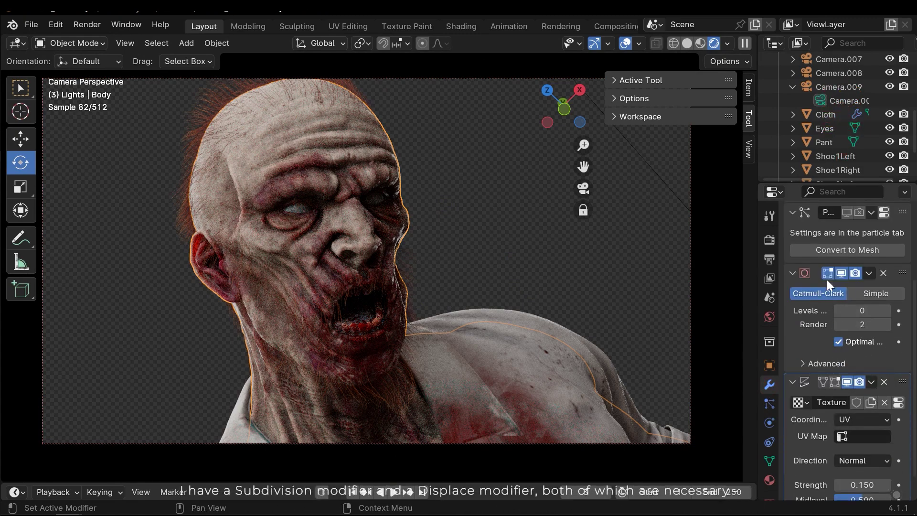
{"action": "scroll", "coordinate": [840, 335], "scroll_direction": "down", "scroll_amount": 2}
{"action": "scroll", "coordinate": [874, 410], "scroll_direction": "up", "scroll_amount": 4}
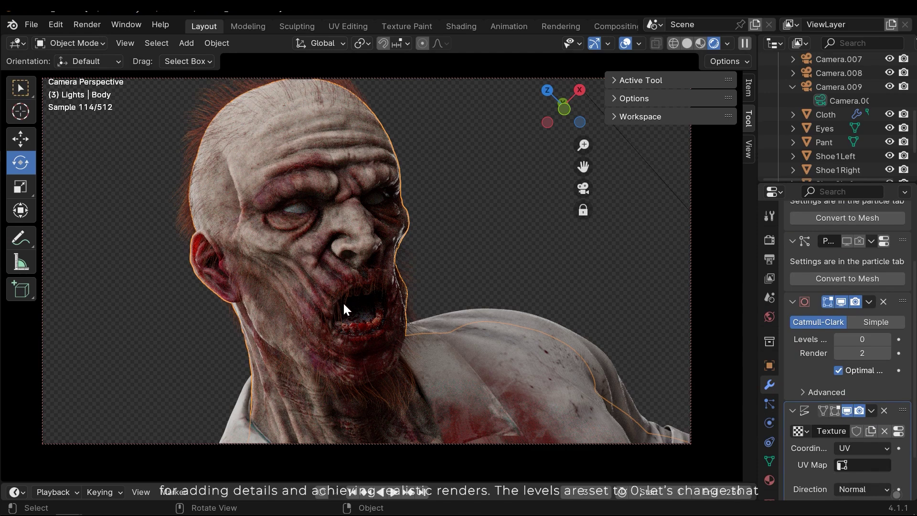
Step: Switch to solid shading and set the Subdivision viewport levels to 2
{"action": "key", "text": "z"}
{"action": "key", "text": "6"}
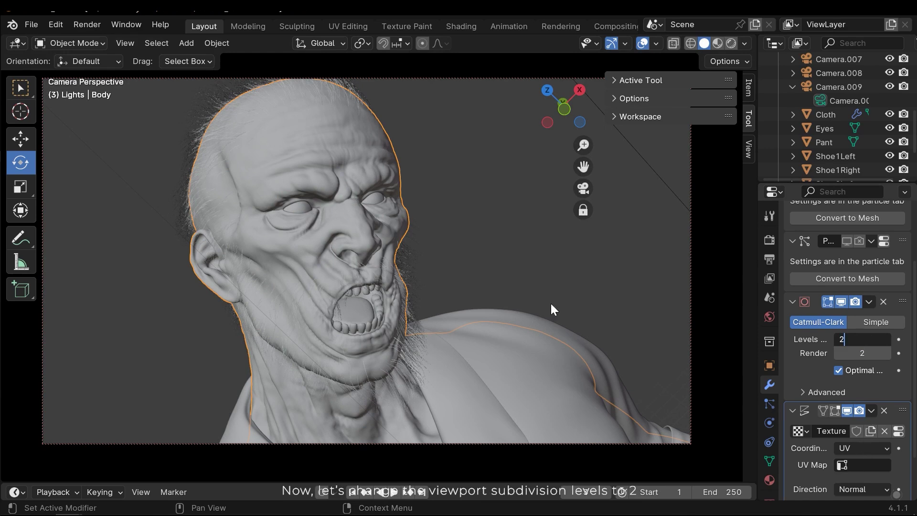
{"action": "key", "text": "Return"}
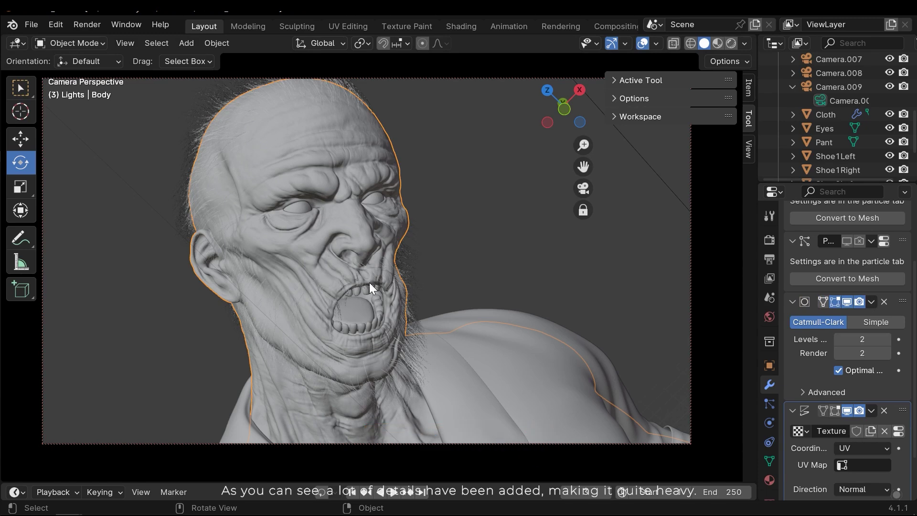
Step: Check the 4096×4096 UDIM displacement texture, then return to the modifier settings
{"action": "scroll", "coordinate": [812, 416], "scroll_direction": "down", "scroll_amount": 3}
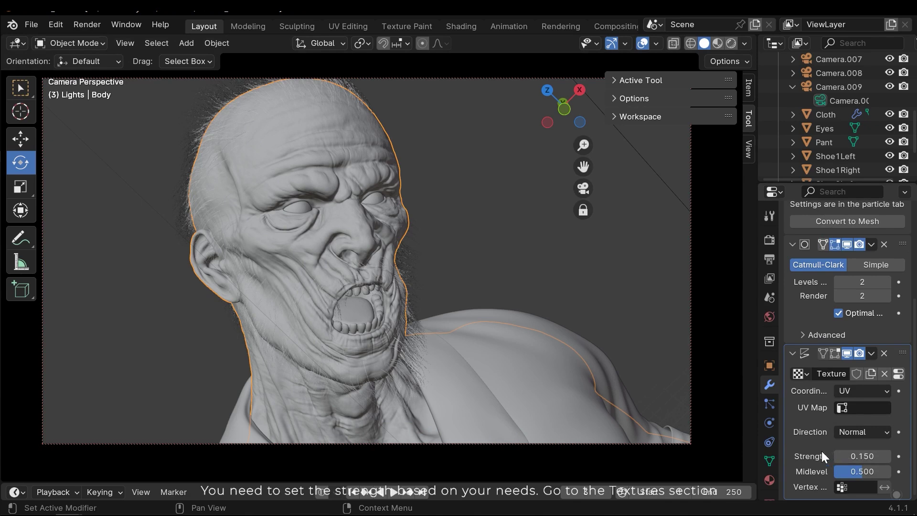
{"action": "scroll", "coordinate": [769, 466], "scroll_direction": "down", "scroll_amount": 1}
{"action": "left_click", "coordinate": [770, 481]}
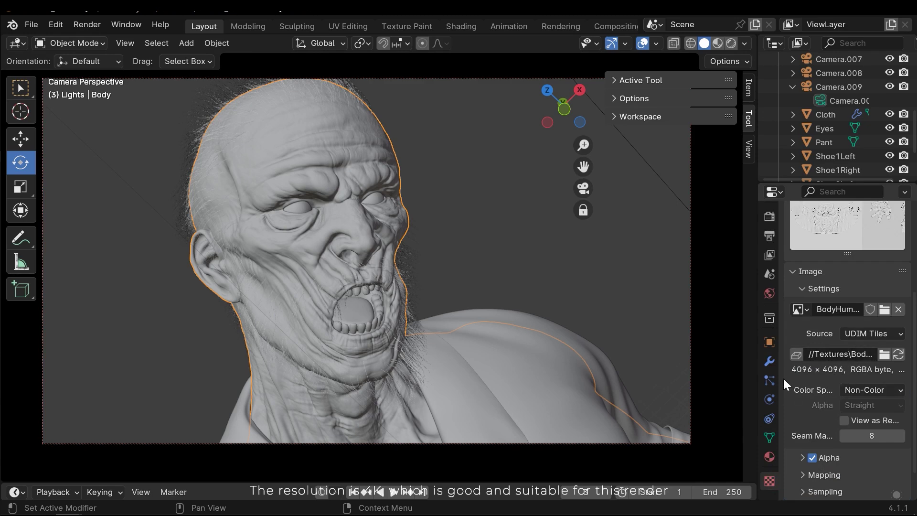
{"action": "left_click", "coordinate": [770, 361]}
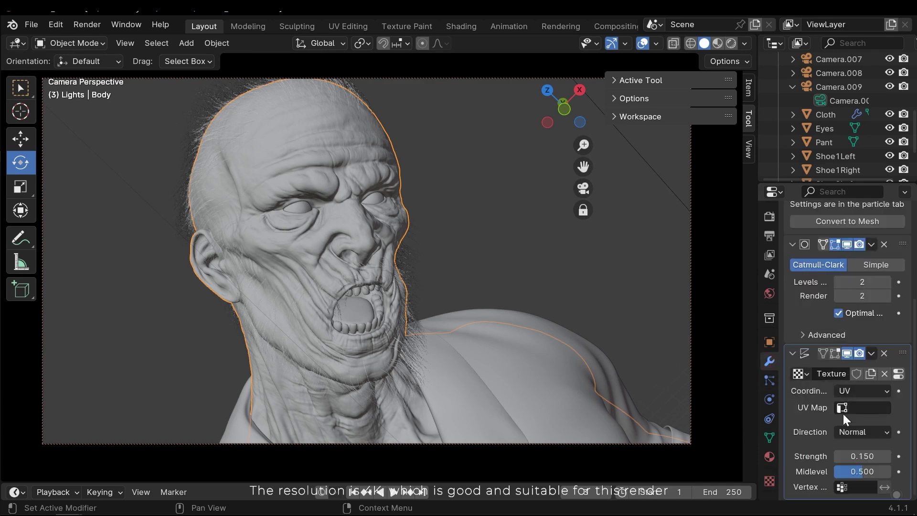
{"action": "scroll", "coordinate": [843, 413], "scroll_direction": "up", "scroll_amount": 5}
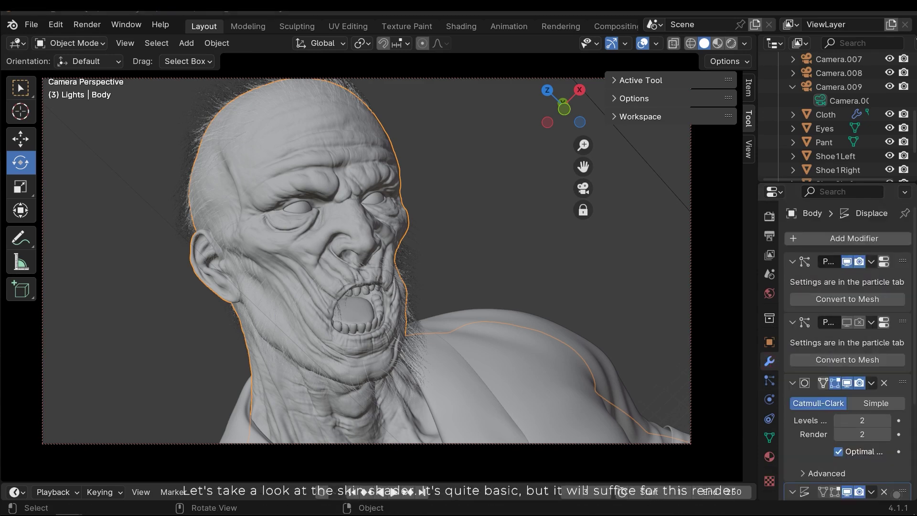
Step: Maximize the Shader Editor and frame defaultMat's whole skin node tree
{"action": "left_click_drag", "start_coordinate": [1, 249], "coordinate": [411, 3]}
{"action": "middle_click_drag", "start_coordinate": [282, 254], "coordinate": [341, 360]}
{"action": "scroll", "coordinate": [353, 354], "scroll_direction": "down", "scroll_amount": 10}
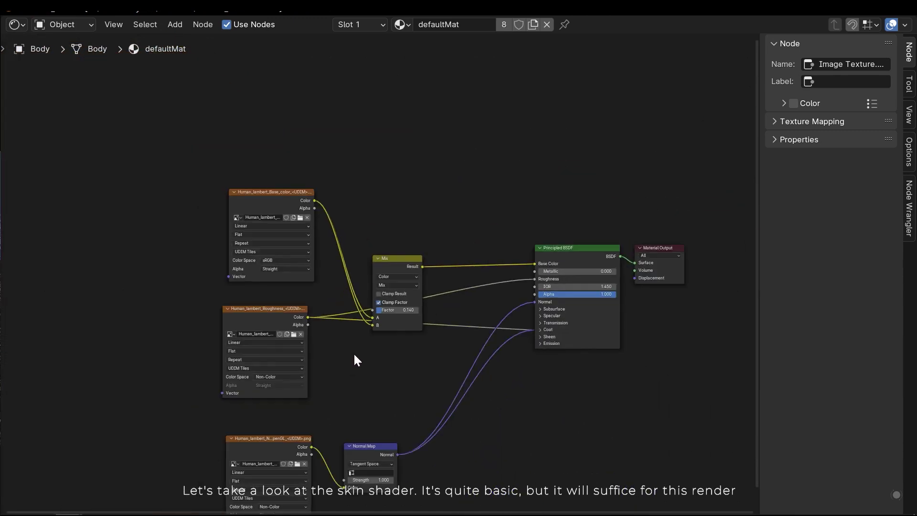
{"action": "scroll", "coordinate": [353, 353], "scroll_direction": "up", "scroll_amount": 4}
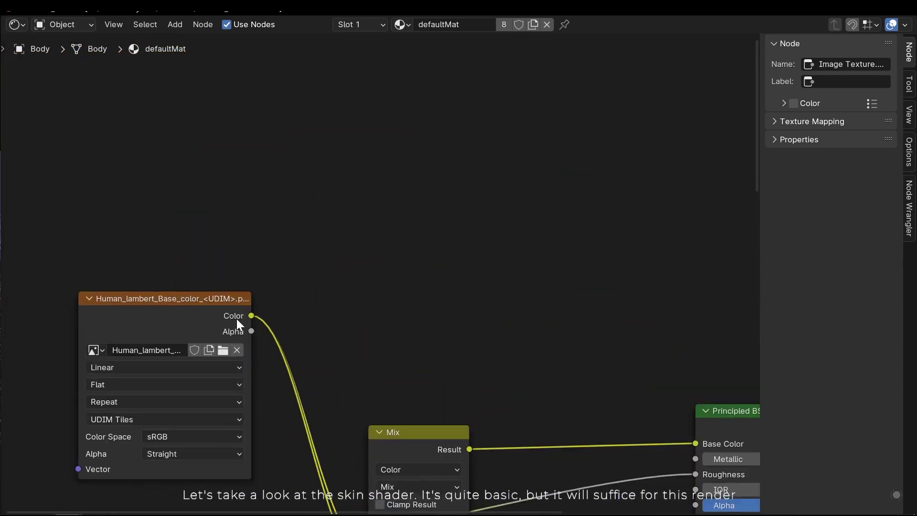
{"action": "middle_click_drag", "start_coordinate": [237, 321], "coordinate": [480, 288]}
{"action": "scroll", "coordinate": [463, 289], "scroll_direction": "up", "scroll_amount": 1}
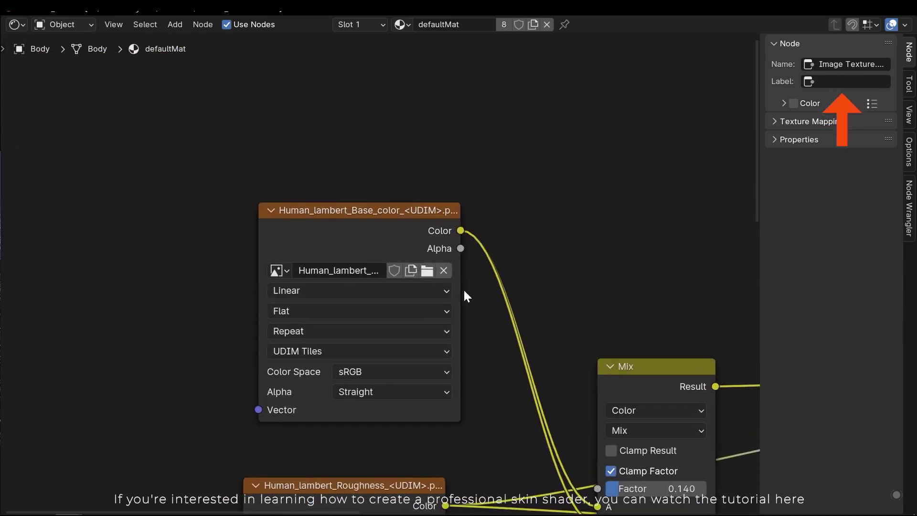
{"action": "middle_click_drag", "start_coordinate": [473, 322], "coordinate": [438, 383]}
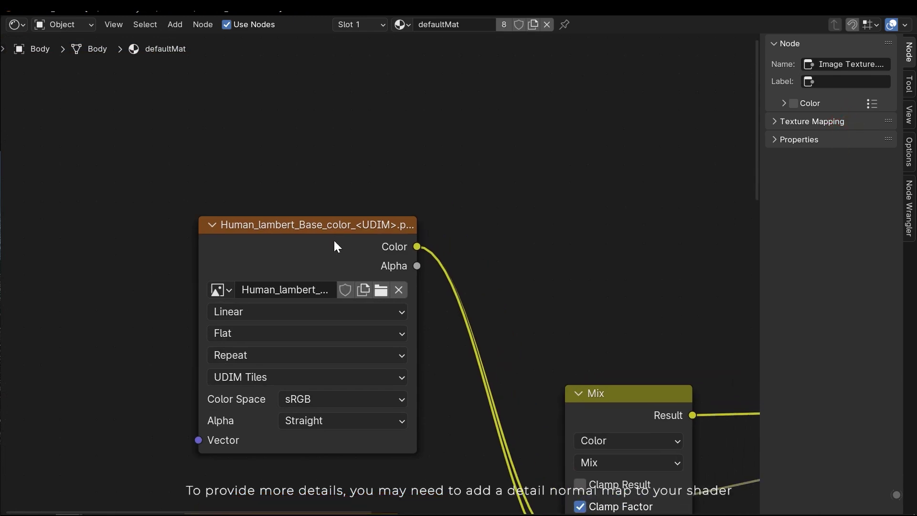
{"action": "scroll", "coordinate": [356, 311], "scroll_direction": "down", "scroll_amount": 4}
{"action": "middle_click_drag", "start_coordinate": [505, 331], "coordinate": [230, 323]}
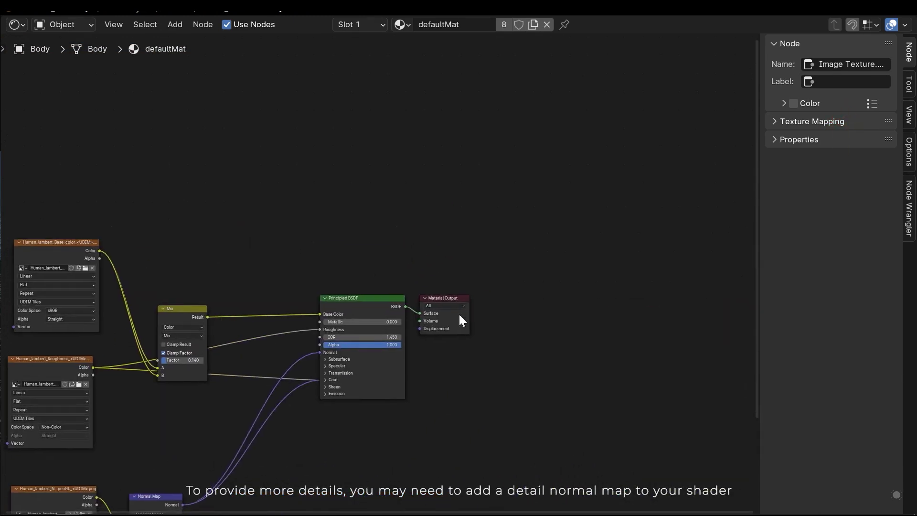
{"action": "middle_click_drag", "start_coordinate": [221, 390], "coordinate": [356, 349]}
Step: Expand the Principled BSDF's Random Walk (Skin) Subsurface settings and restore the normal layout
{"action": "scroll", "coordinate": [324, 355], "scroll_direction": "up", "scroll_amount": 1}
{"action": "middle_click_drag", "start_coordinate": [204, 418], "coordinate": [187, 364]}
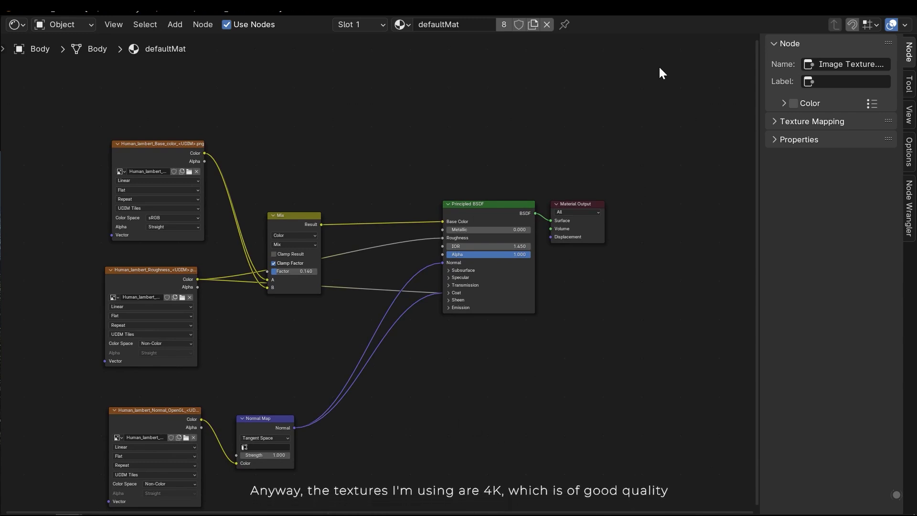
{"action": "mouse_move", "coordinate": [587, 310]}
{"action": "middle_mouse_down"}
{"action": "mouse_move", "coordinate": [556, 313]}
{"action": "mouse_move", "coordinate": [546, 303]}
{"action": "mouse_move", "coordinate": [571, 307]}
{"action": "middle_mouse_up"}
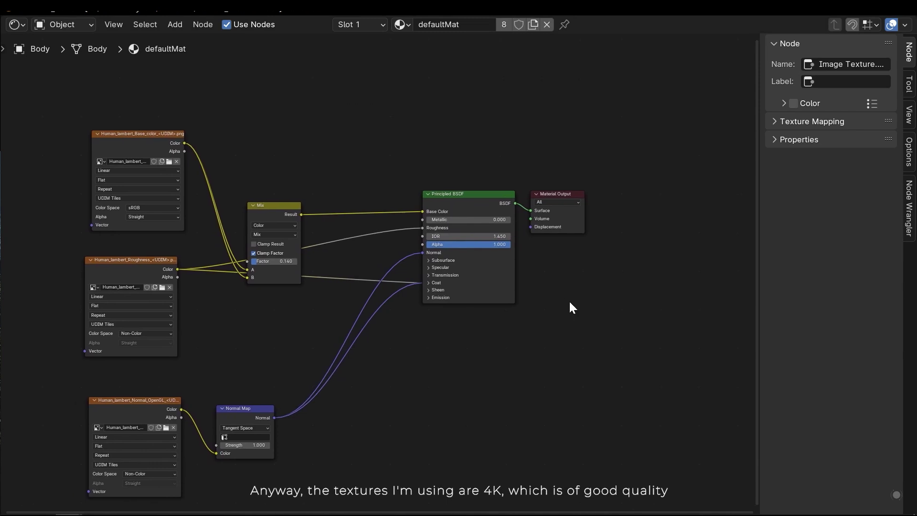
{"action": "scroll", "coordinate": [544, 280], "scroll_direction": "up", "scroll_amount": 3}
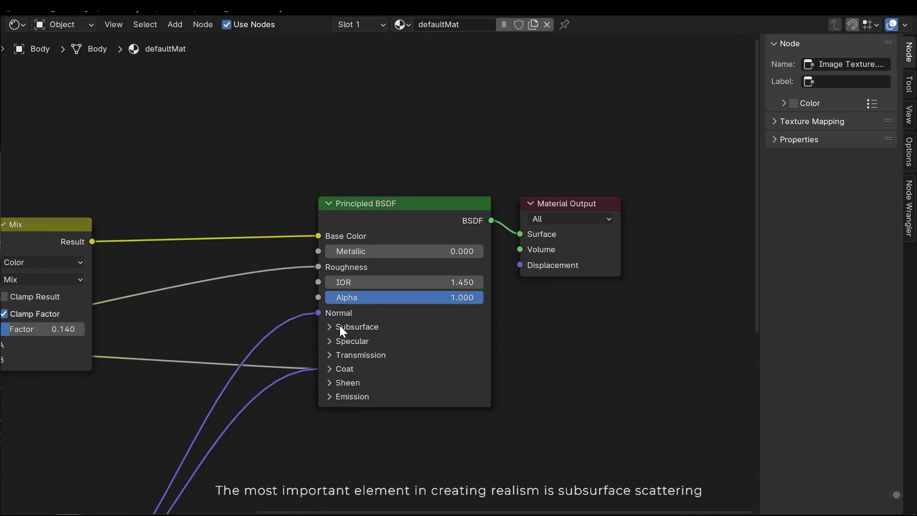
{"action": "left_click", "coordinate": [371, 327]}
{"action": "middle_click_drag", "start_coordinate": [545, 333], "coordinate": [411, 302]}
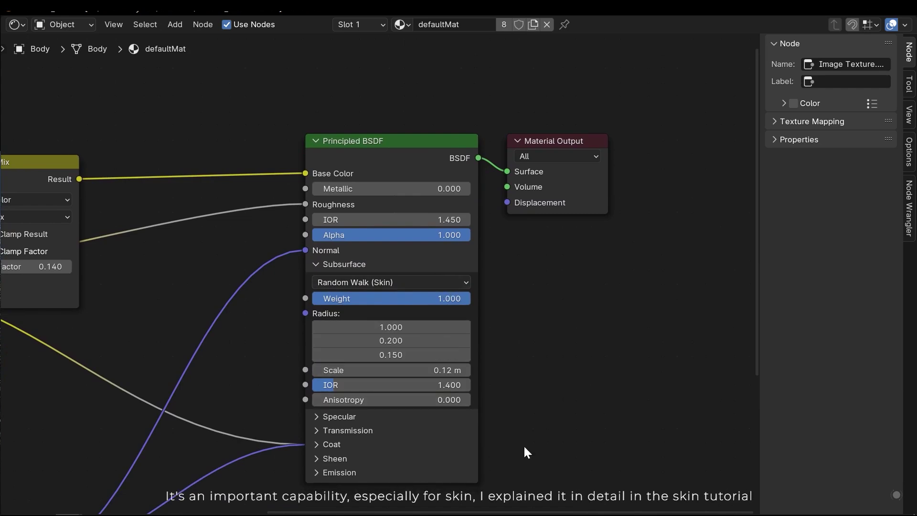
{"action": "key", "text": "ctrl+space"}
Step: Set the Subsurface Weight to 0 to view the skin without scattering
{"action": "scroll", "coordinate": [332, 392], "scroll_direction": "up", "scroll_amount": 2}
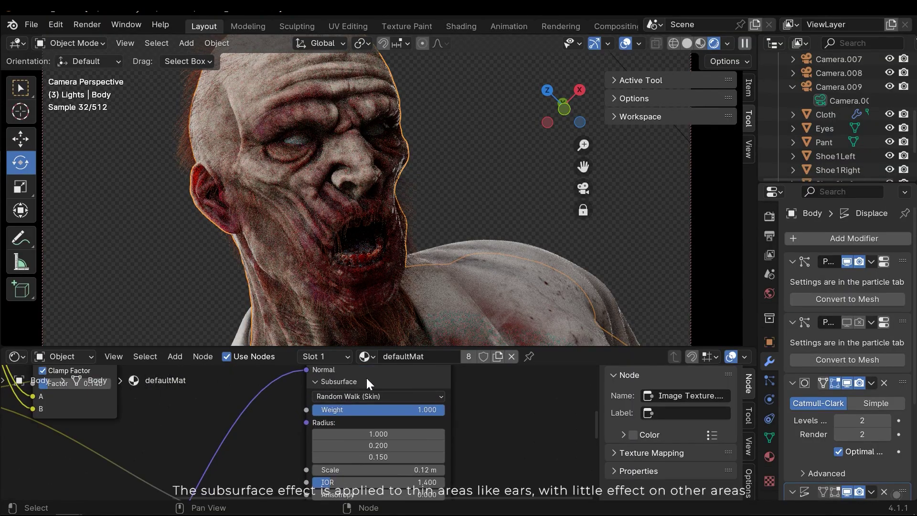
{"action": "middle_click_drag", "start_coordinate": [498, 441], "coordinate": [462, 442]}
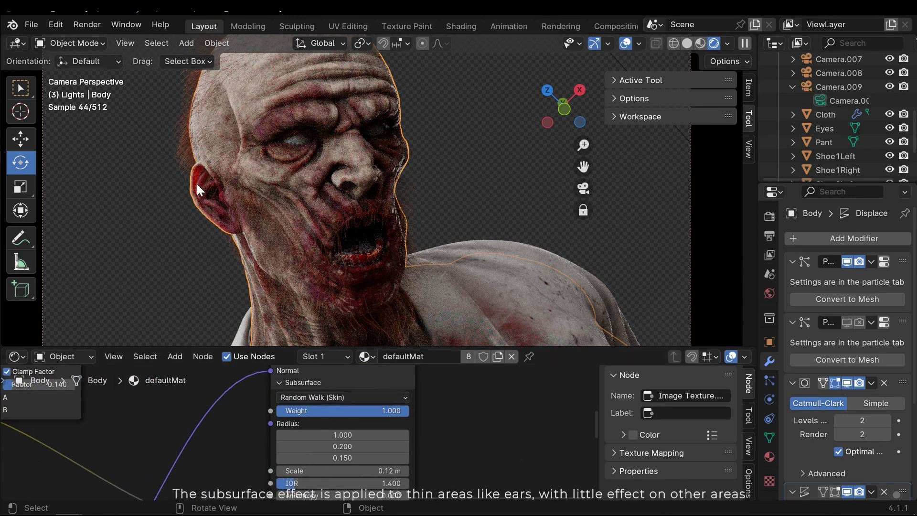
{"action": "left_click", "coordinate": [180, 215]}
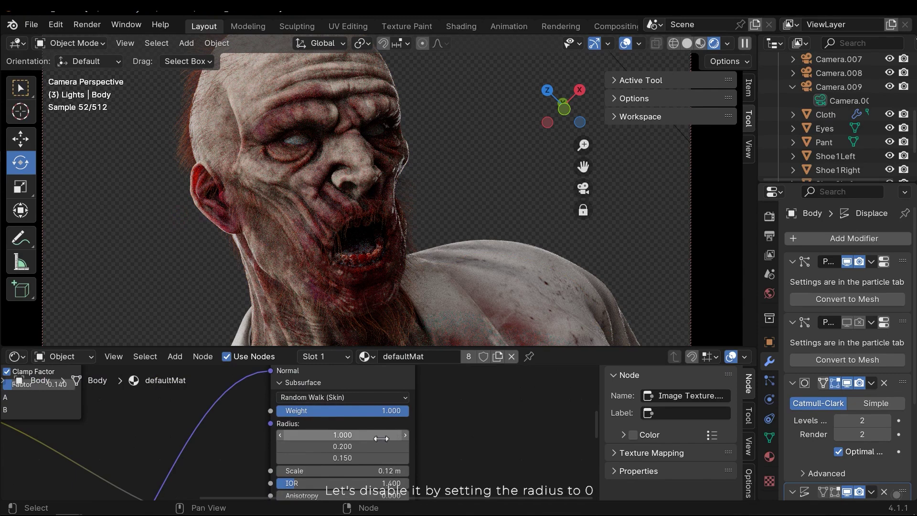
{"action": "left_click", "coordinate": [381, 412]}
{"action": "type", "text": "0"}
{"action": "key", "text": "Return"}
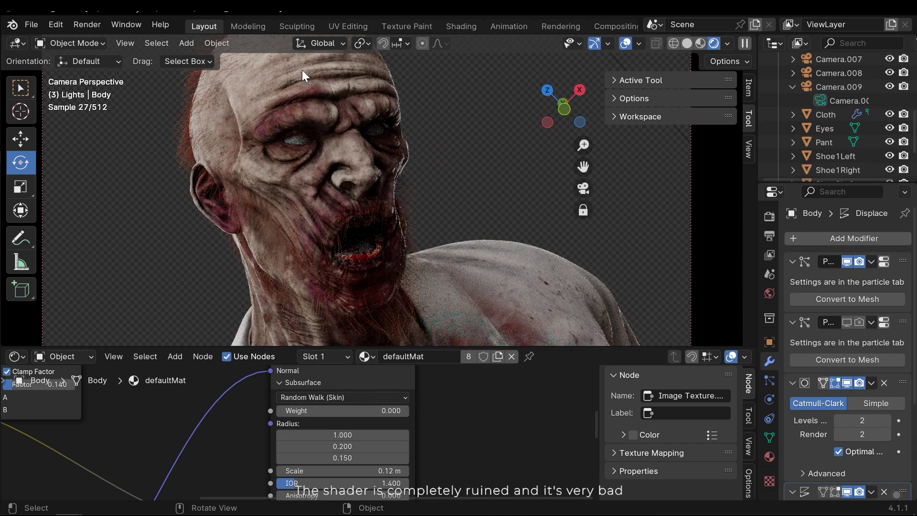
{"action": "left_click", "coordinate": [466, 194]}
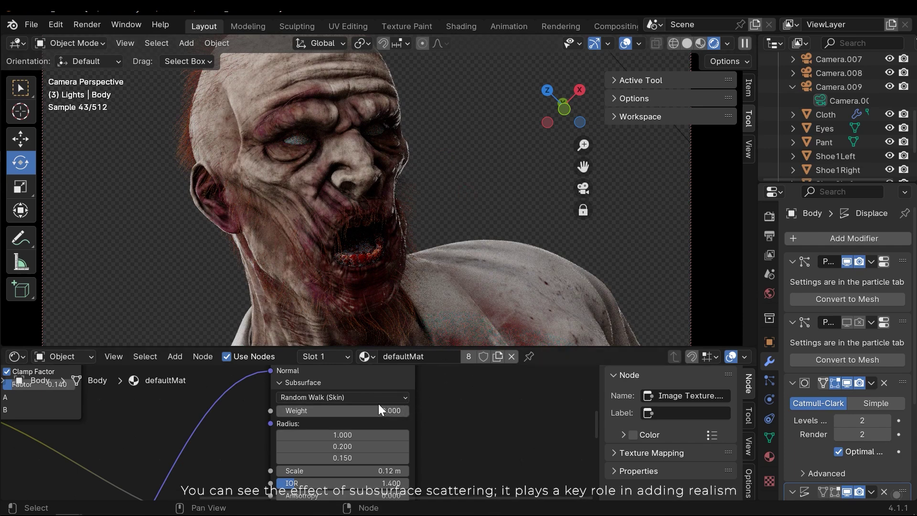
Step: Restore the Subsurface Weight to 1.000 and save Xombie_Tutorial.blend
{"action": "left_click", "coordinate": [354, 411]}
{"action": "type", "text": "1"}
{"action": "key", "text": "Return"}
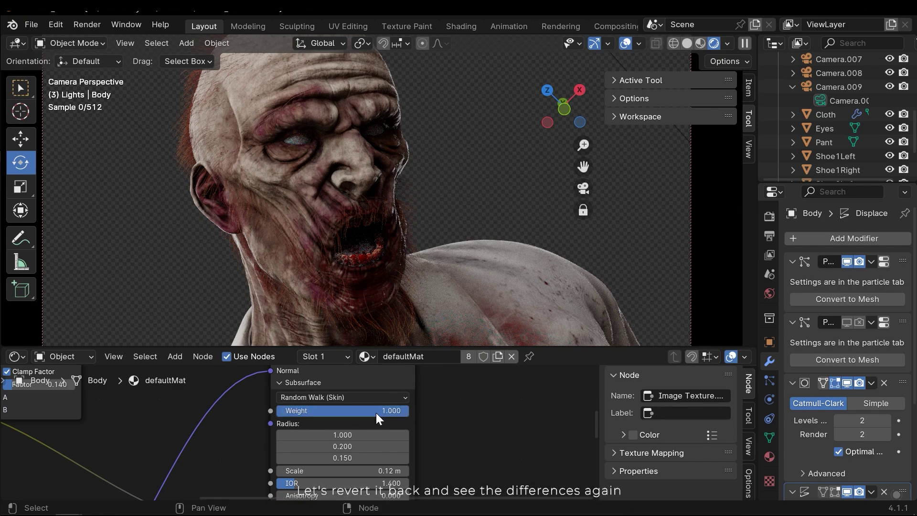
{"action": "left_click", "coordinate": [486, 162]}
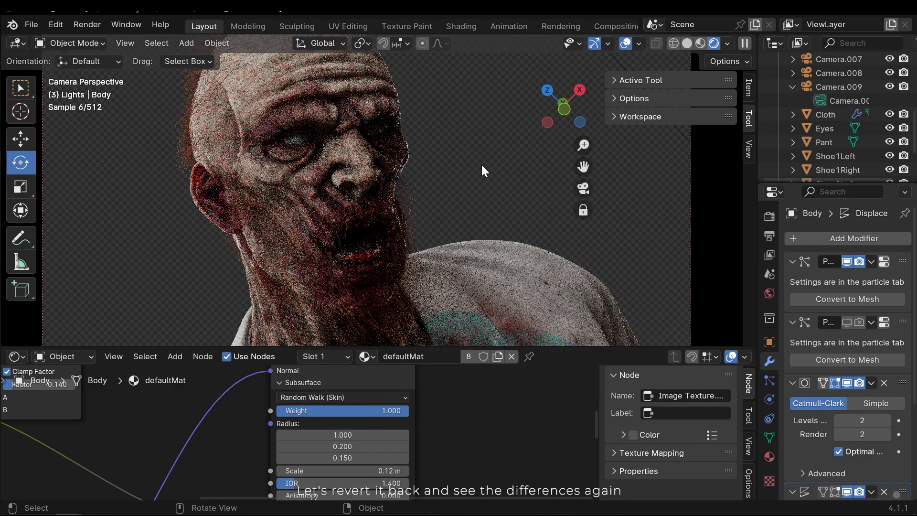
{"action": "key", "text": "ctrl+s"}
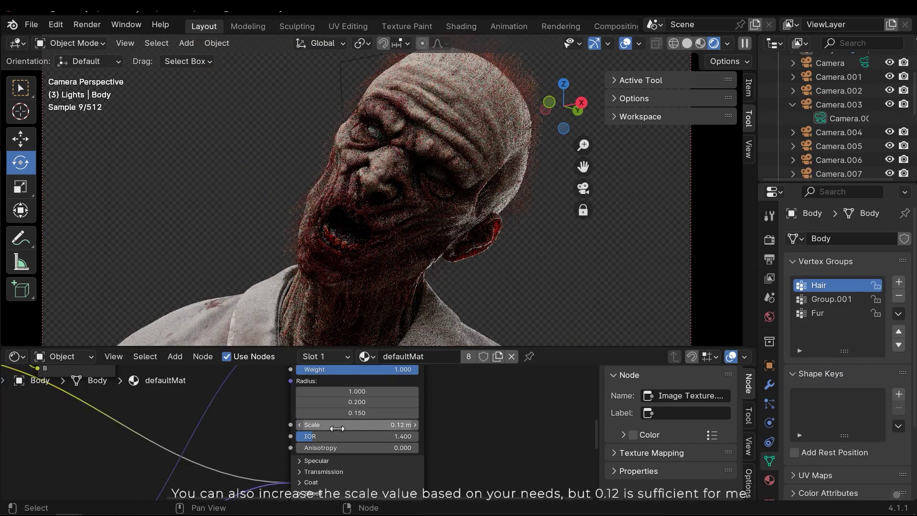
Step: Try a Subsurface Scale of 10 m, then return it to 0.12 m
{"action": "left_click", "coordinate": [354, 422]}
{"action": "type", "text": "10"}
{"action": "key", "text": "Return"}
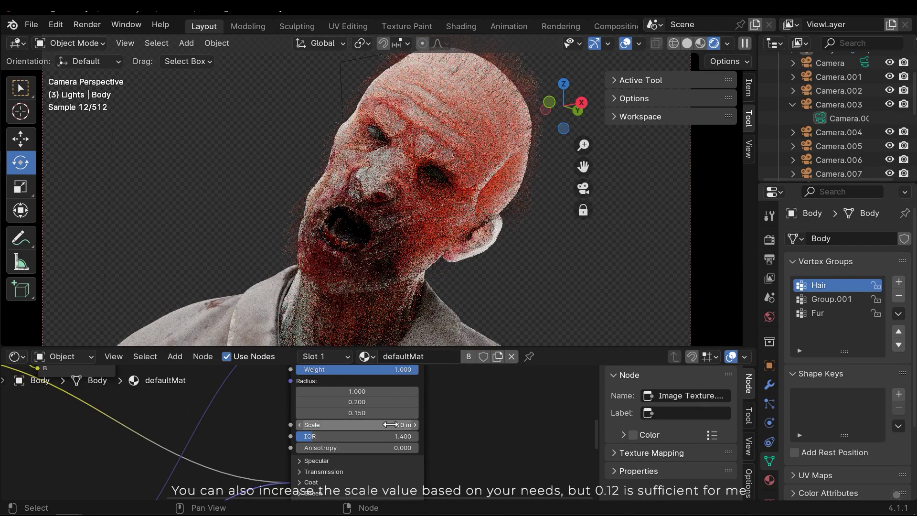
{"action": "left_click", "coordinate": [390, 424]}
{"action": "key", "text": "Right"}
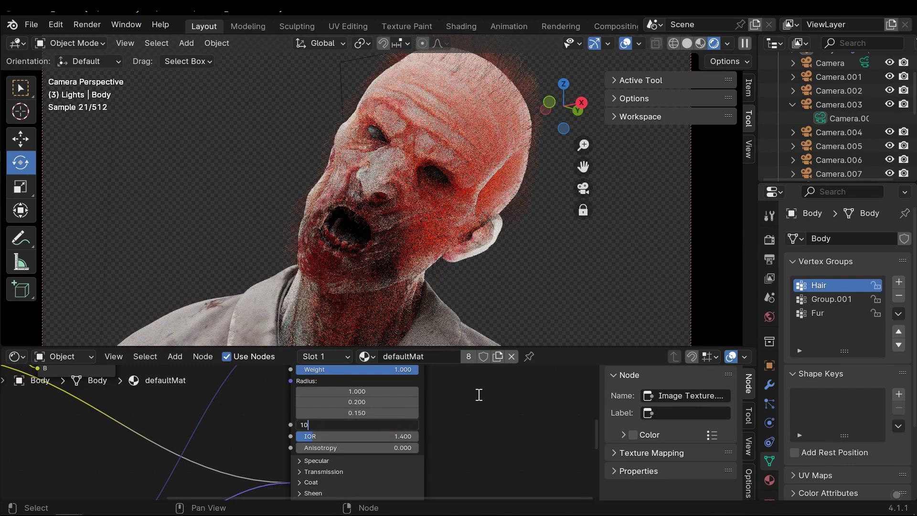
{"action": "key", "text": "Return"}
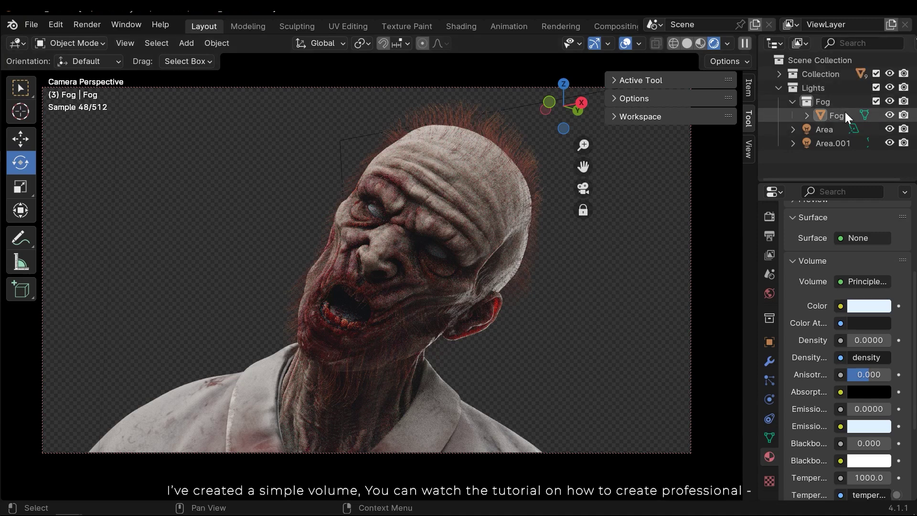
Step: Select Fog, view its Principled Volume shader in a floating Shader Editor, then hide Fog
{"action": "left_click", "coordinate": [829, 116]}
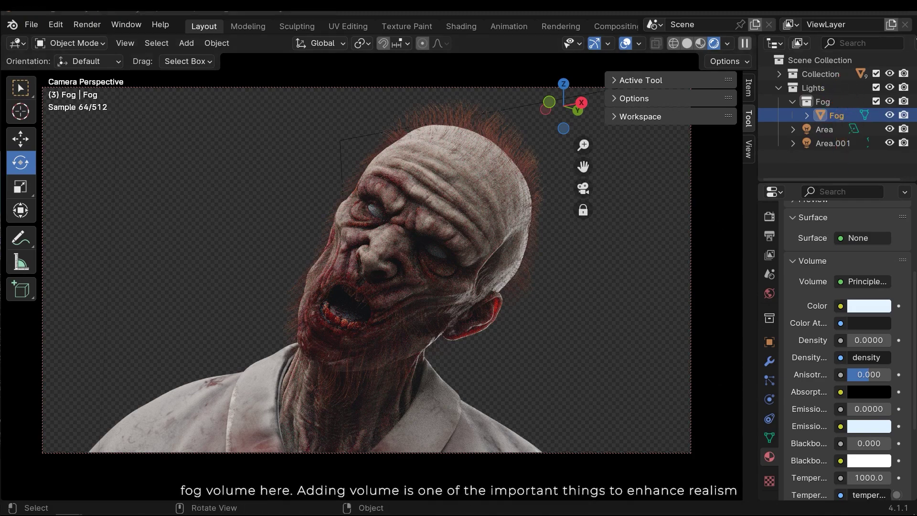
{"action": "left_click_drag", "start_coordinate": [0, 258], "coordinate": [436, 124]}
{"action": "scroll", "coordinate": [399, 358], "scroll_direction": "down", "scroll_amount": 1}
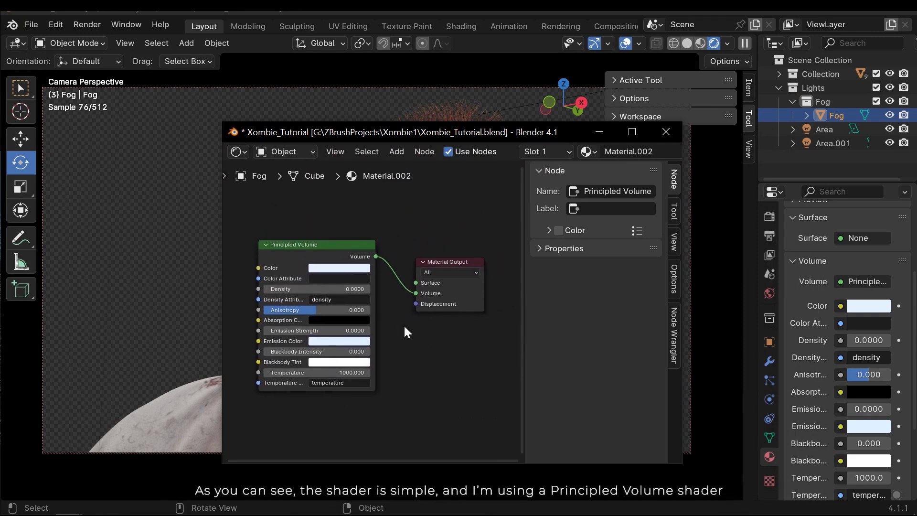
{"action": "left_click_drag", "start_coordinate": [475, 123], "coordinate": [0, 295]}
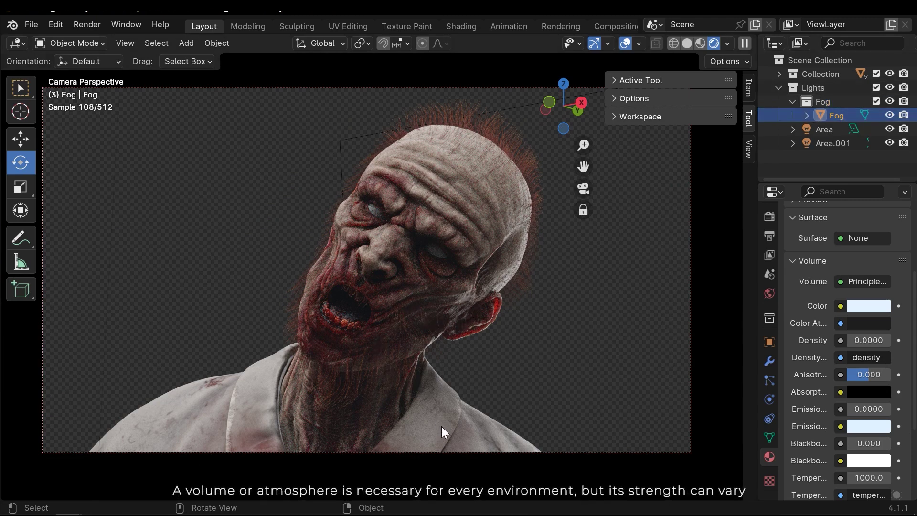
{"action": "left_click", "coordinate": [890, 115]}
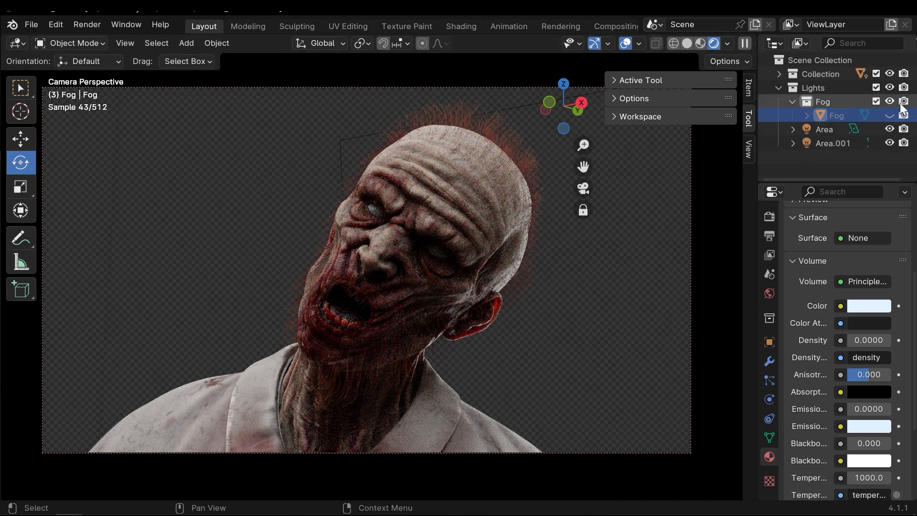
Step: Show the Fog again and set its Emission Strength to 0.00004
{"action": "left_click", "coordinate": [889, 116]}
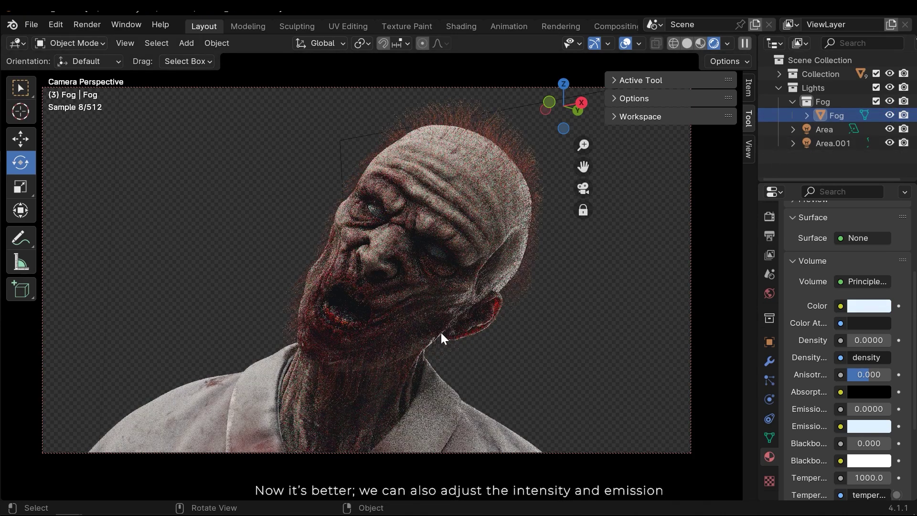
{"action": "scroll", "coordinate": [861, 394], "scroll_direction": "down", "scroll_amount": 5}
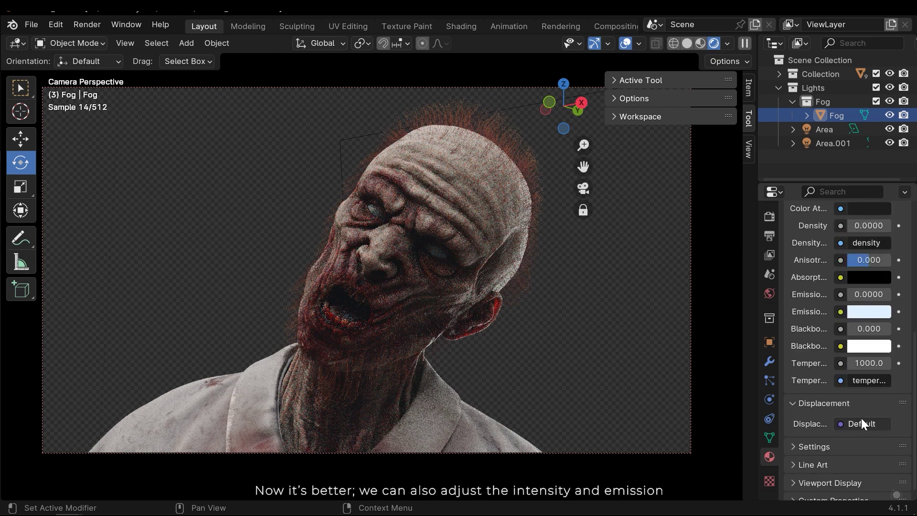
{"action": "scroll", "coordinate": [861, 417], "scroll_direction": "up", "scroll_amount": 3}
{"action": "left_click", "coordinate": [858, 352]}
{"action": "type", "text": "0.00004"}
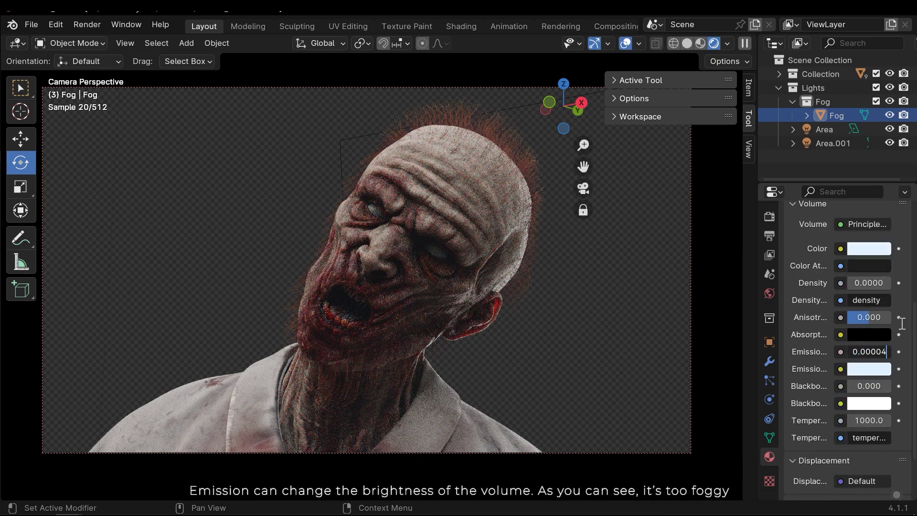
{"action": "key", "text": "Return"}
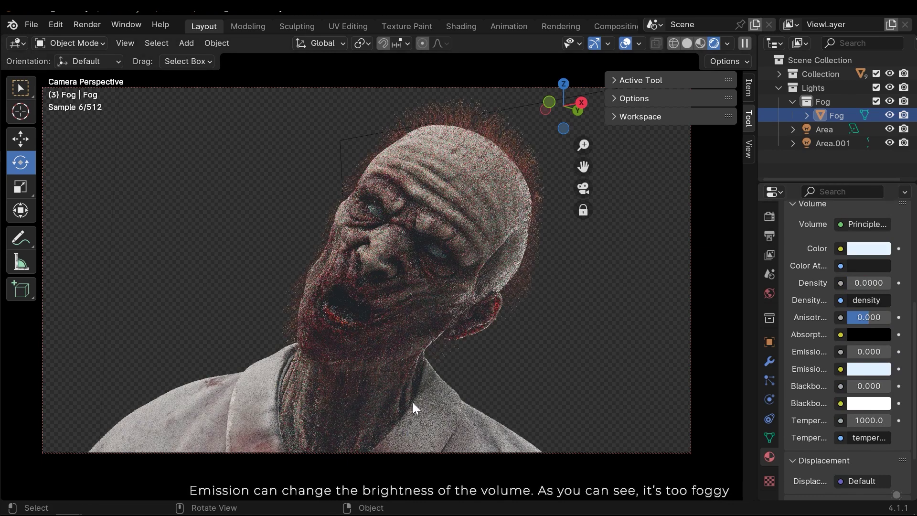
{"action": "left_click", "coordinate": [878, 352]}
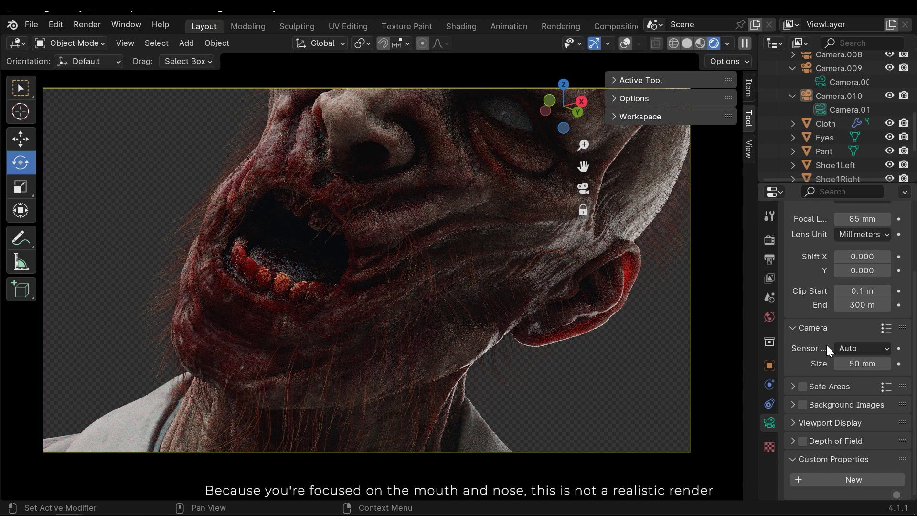
Step: Enable depth of field on the close-up camera and try focus distances of 3 m and 2 m
{"action": "left_click", "coordinate": [852, 440]}
{"action": "scroll", "coordinate": [852, 440], "scroll_direction": "down", "scroll_amount": 5}
{"action": "left_click", "coordinate": [803, 327]}
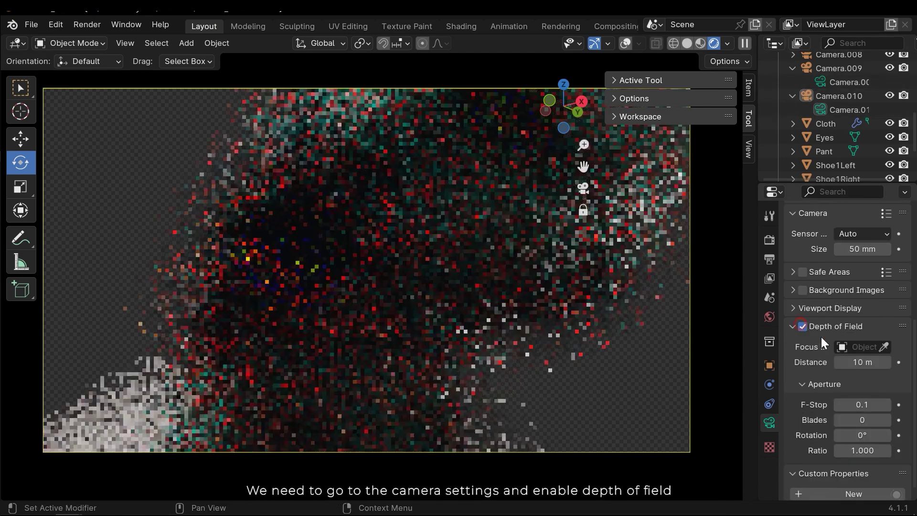
{"action": "left_click", "coordinate": [863, 363]}
{"action": "type", "text": "3"}
{"action": "key", "text": "Return"}
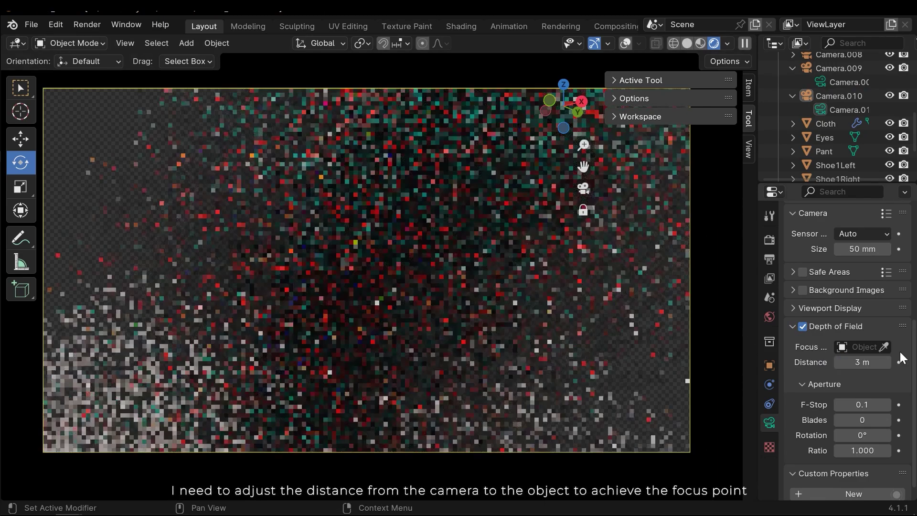
{"action": "left_click", "coordinate": [867, 360]}
{"action": "type", "text": "2"}
{"action": "key", "text": "Return"}
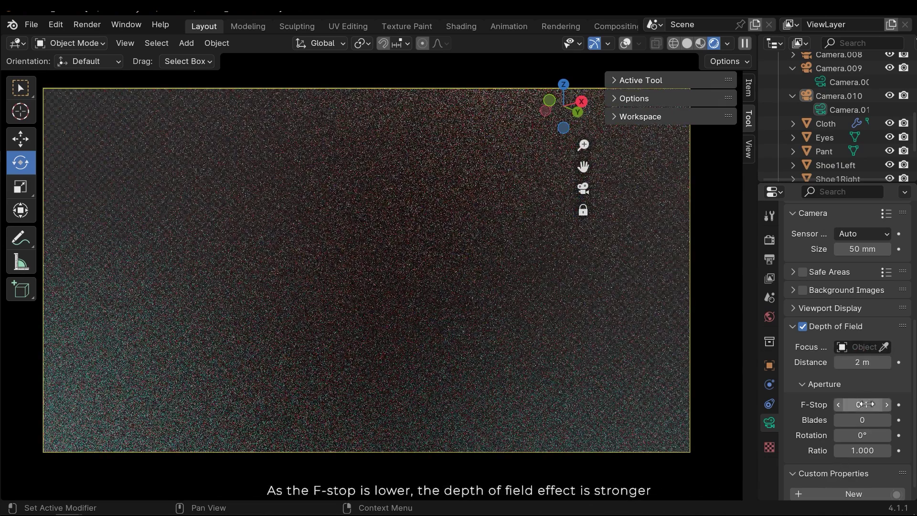
Step: Try focus distances of 20, 30 and 40 m, settling on 35 m
{"action": "left_click", "coordinate": [859, 363]}
{"action": "type", "text": "20"}
{"action": "key", "text": "Return"}
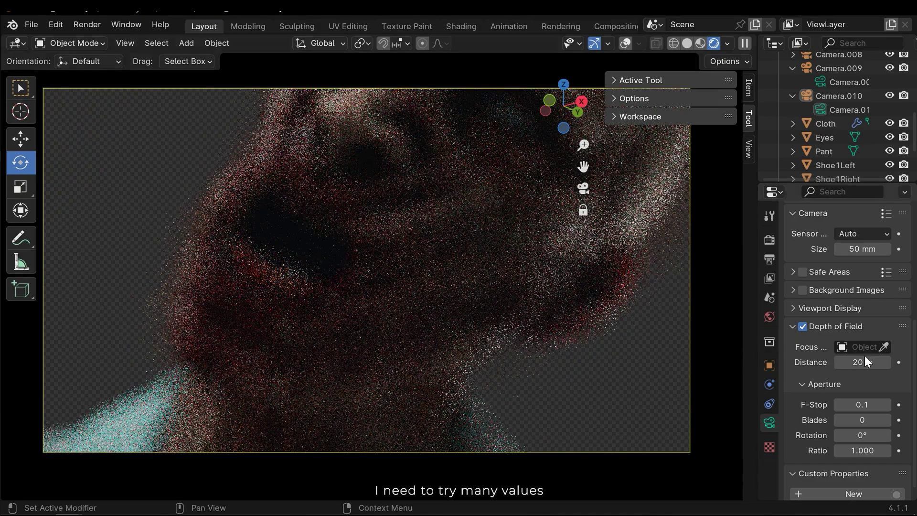
{"action": "left_click", "coordinate": [864, 359]}
{"action": "type", "text": "30"}
{"action": "key", "text": "Return"}
{"action": "left_click", "coordinate": [866, 362]}
{"action": "type", "text": "40"}
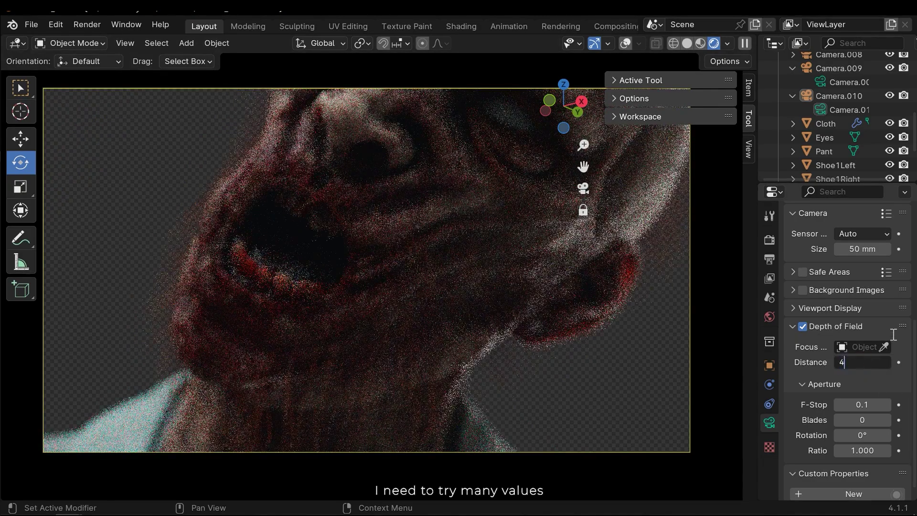
{"action": "key", "text": "Return"}
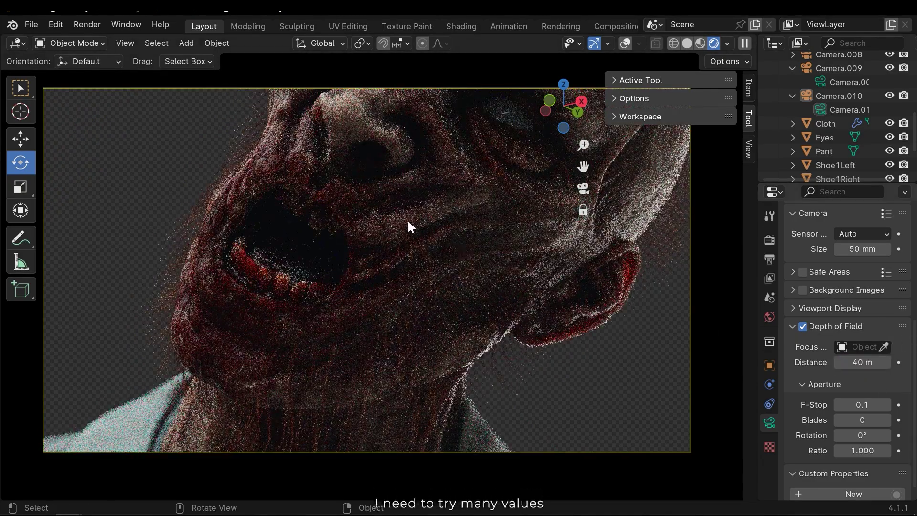
{"action": "left_click", "coordinate": [861, 362]}
{"action": "type", "text": "35"}
{"action": "key", "text": "Return"}
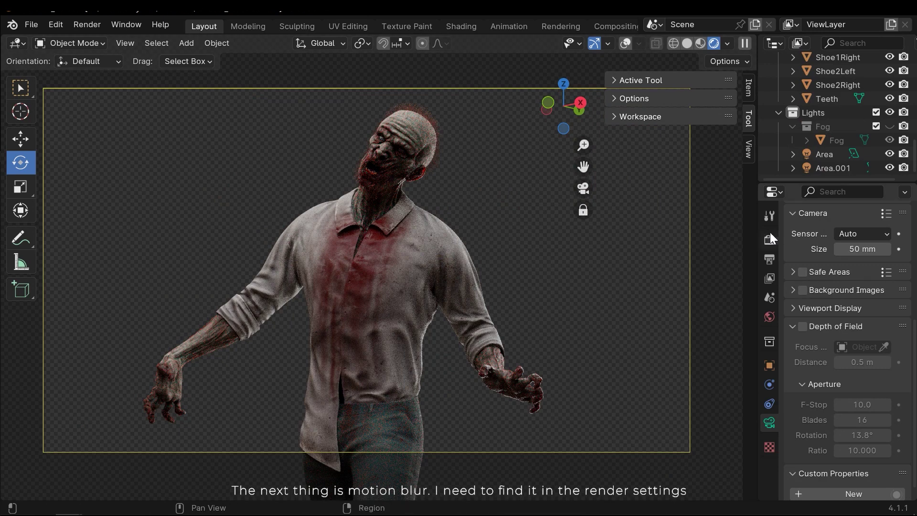
Step: Enable Motion Blur in Render Properties and expand it to show the 0.50 shutter
{"action": "left_click", "coordinate": [769, 237]}
{"action": "scroll", "coordinate": [845, 325], "scroll_direction": "down", "scroll_amount": 5}
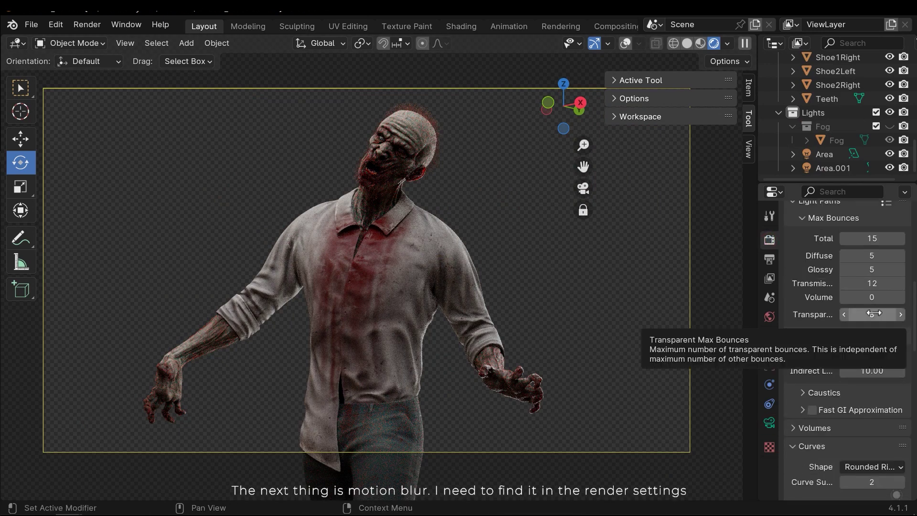
{"action": "scroll", "coordinate": [873, 314], "scroll_direction": "down", "scroll_amount": 10}
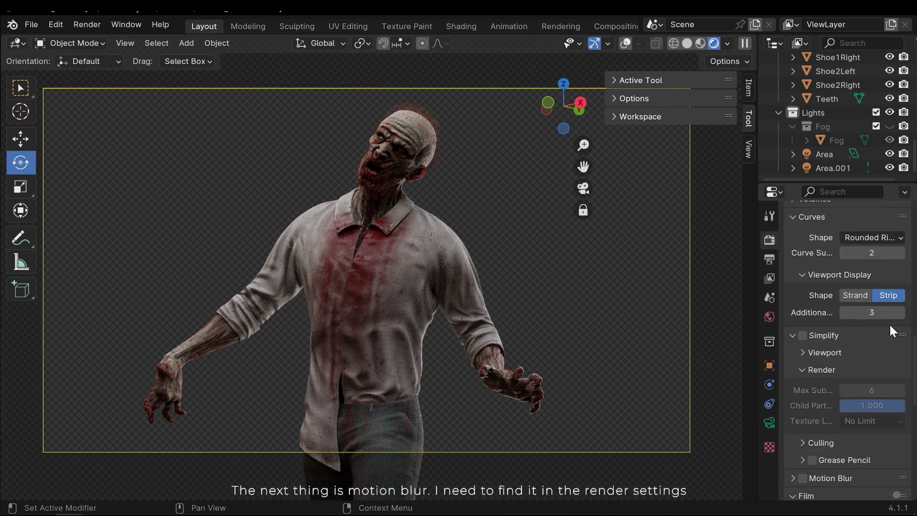
{"action": "scroll", "coordinate": [891, 334], "scroll_direction": "down", "scroll_amount": 1}
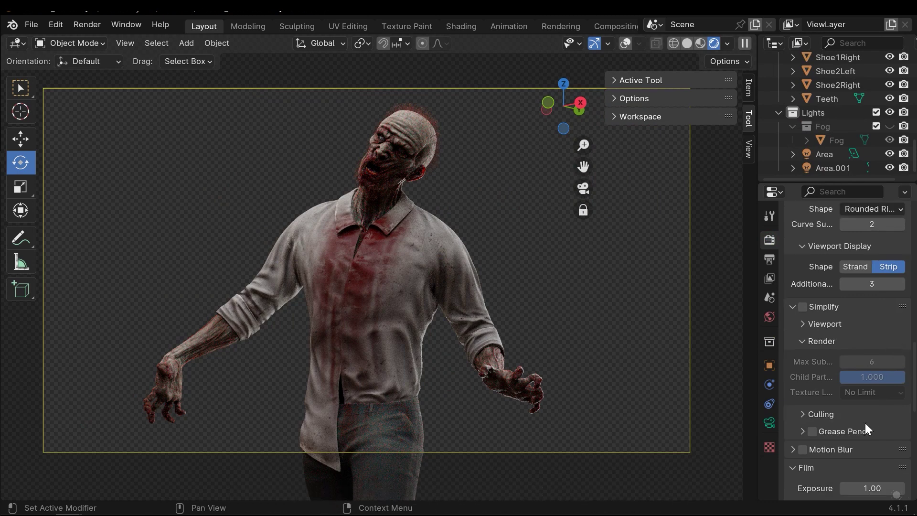
{"action": "left_click", "coordinate": [849, 451]}
{"action": "left_click", "coordinate": [803, 364]}
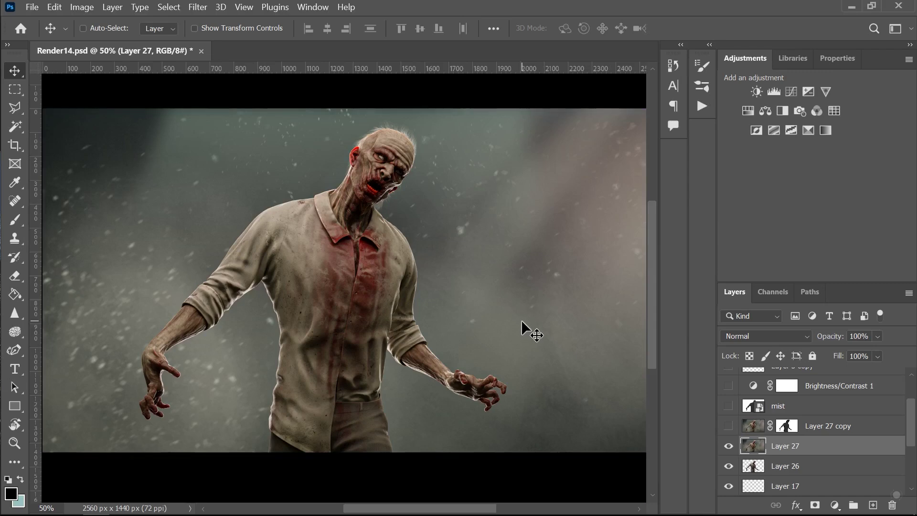
Step: Duplicate Layer 27 with Ctrl+J to make a copy for blurring
{"action": "scroll", "coordinate": [522, 327], "scroll_direction": "down", "scroll_amount": 3, "text": "alt"}
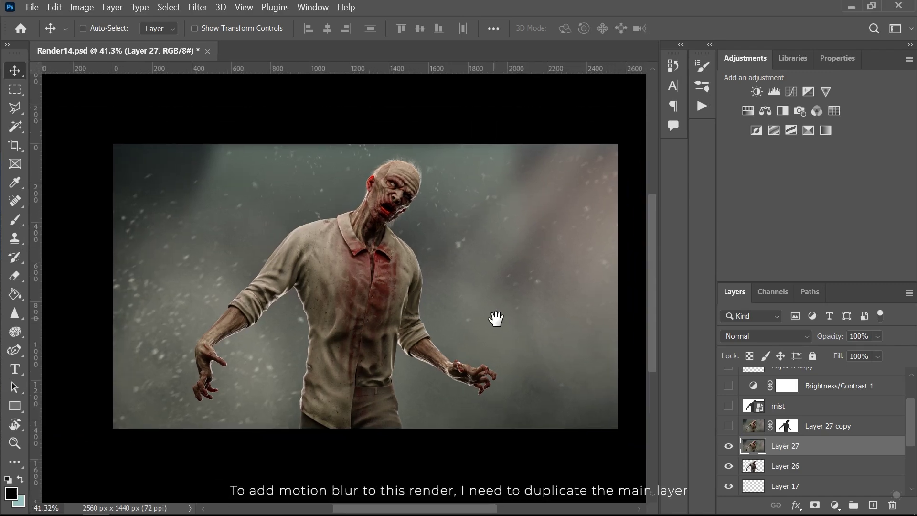
{"action": "scroll", "coordinate": [496, 317], "scroll_direction": "up", "scroll_amount": 1, "text": "alt"}
{"action": "left_click_drag", "start_coordinate": [469, 321], "coordinate": [467, 320]}
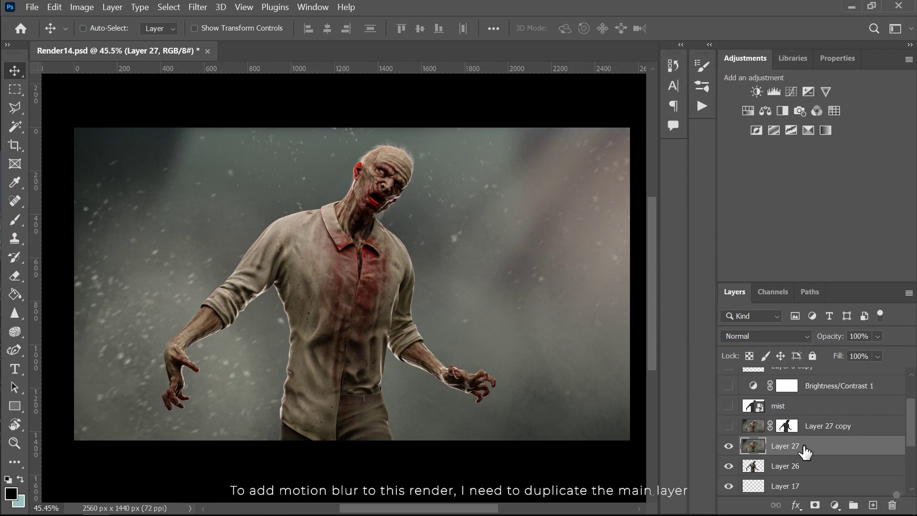
{"action": "key", "text": "ctrl+j"}
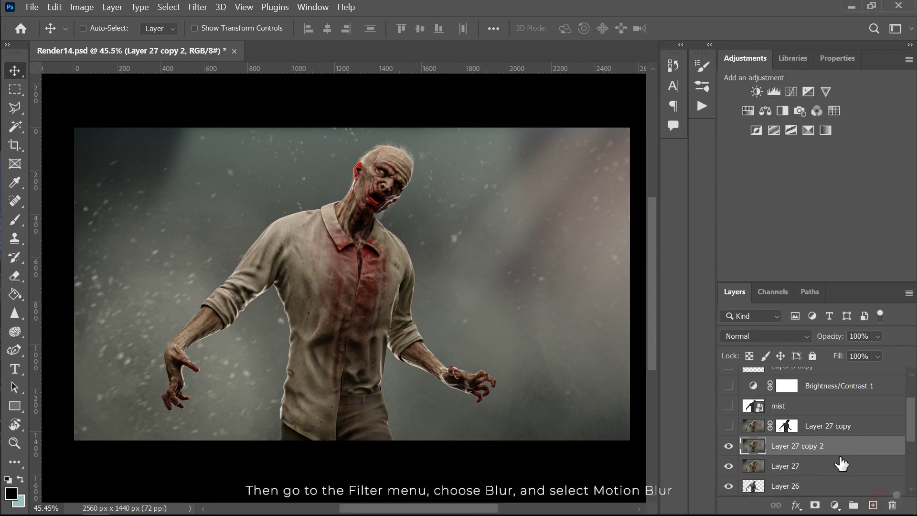
Step: Set up a Motion Blur filter on the copy at -57° angle and 20 pixels distance
{"action": "left_click", "coordinate": [201, 7]}
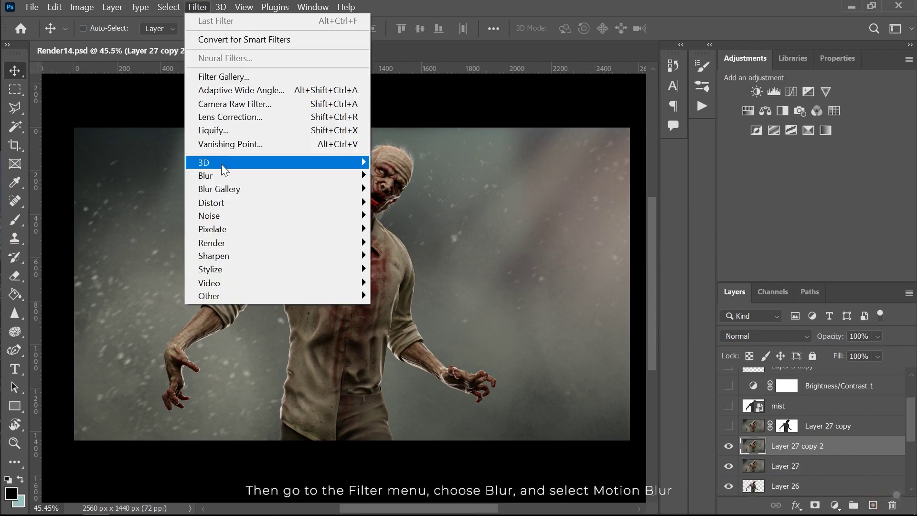
{"action": "mouse_move", "coordinate": [227, 176]}
{"action": "left_click", "coordinate": [406, 256]}
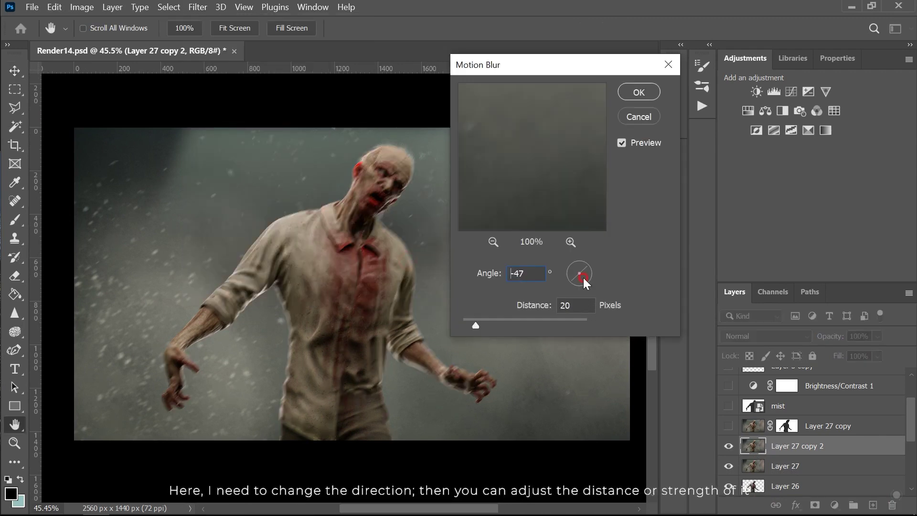
{"action": "left_click_drag", "start_coordinate": [583, 282], "coordinate": [590, 286]}
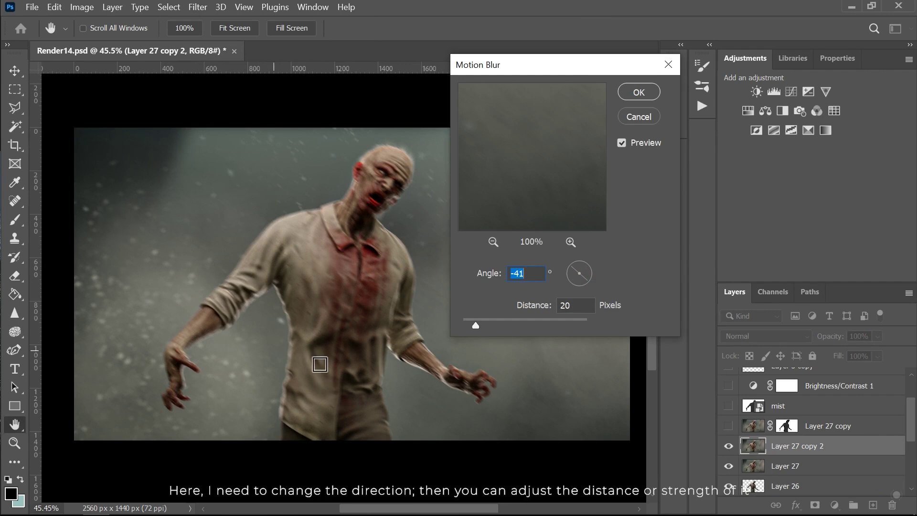
{"action": "left_click_drag", "start_coordinate": [588, 289], "coordinate": [586, 287]}
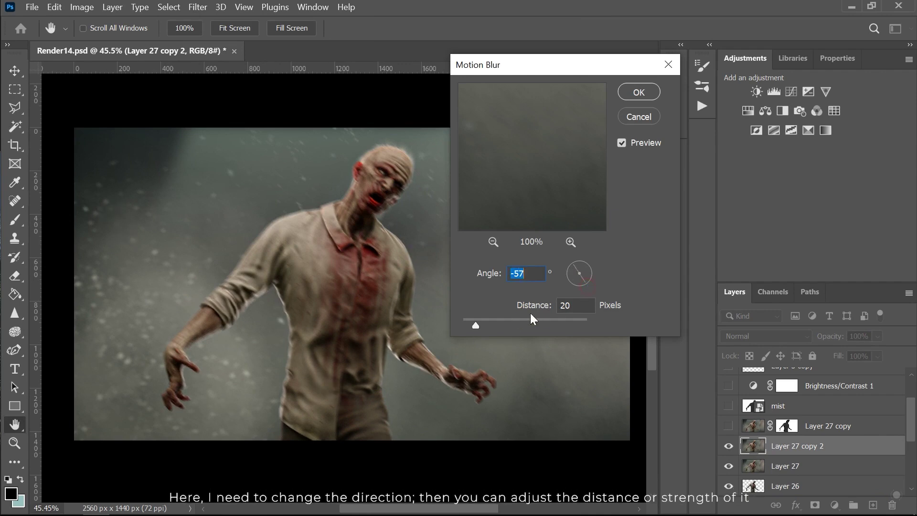
Step: Apply the motion blur, hide it with a black layer mask, and use a 244 px brush
{"action": "left_click", "coordinate": [638, 92]}
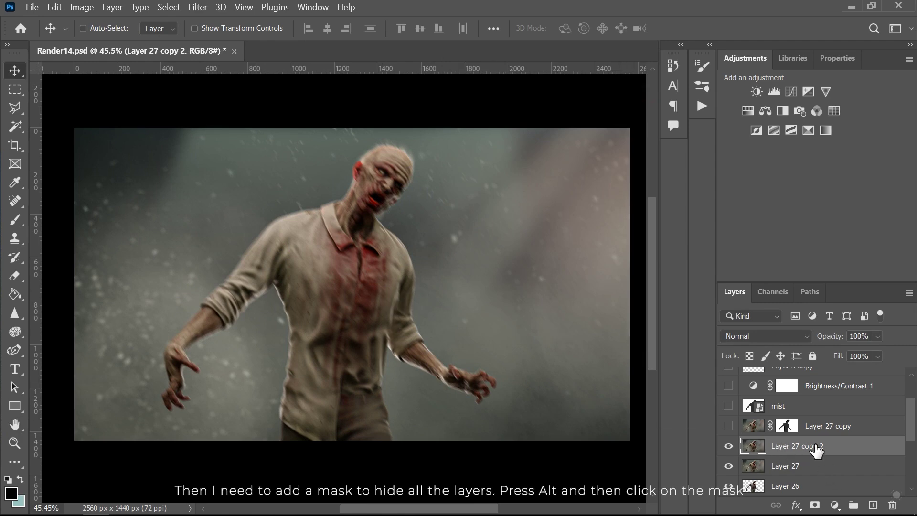
{"action": "left_click", "coordinate": [816, 505], "text": "alt"}
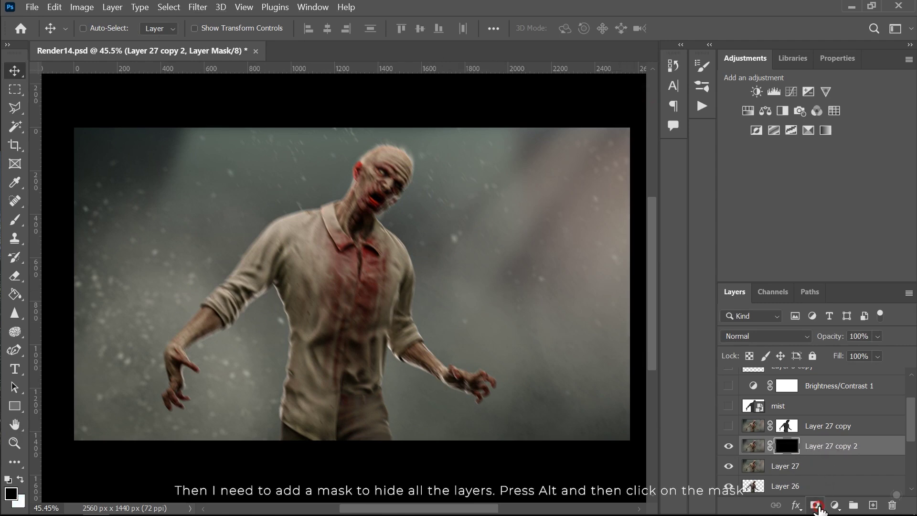
{"action": "key", "text": "b"}
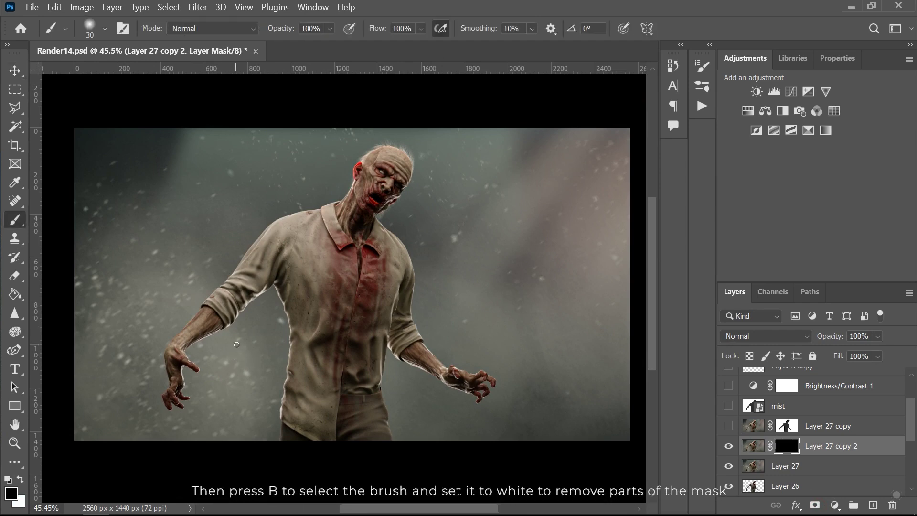
{"action": "right_click_drag", "start_coordinate": [235, 348], "coordinate": [271, 348], "text": "alt"}
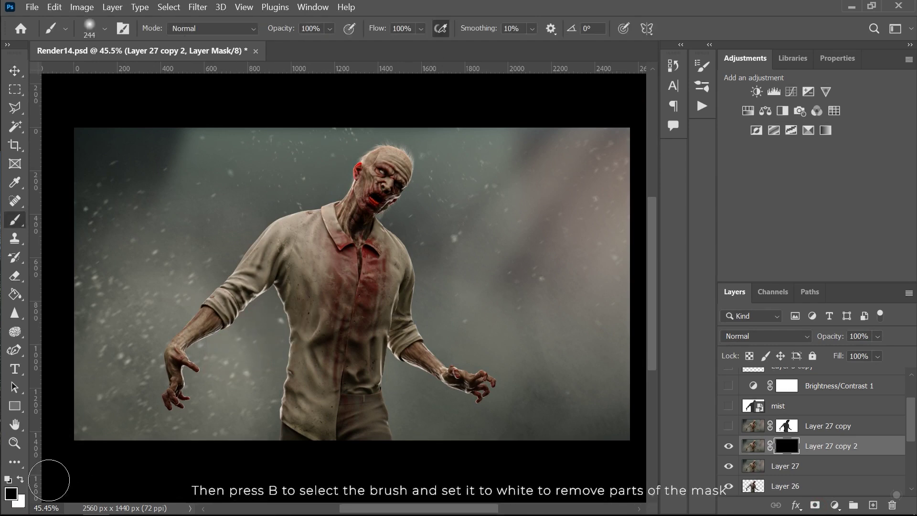
Step: Paint the blur back in below the forearm and beside the face, then set brush opacity to 33%
{"action": "left_click_drag", "start_coordinate": [226, 340], "coordinate": [199, 352]}
{"action": "key", "text": "x"}
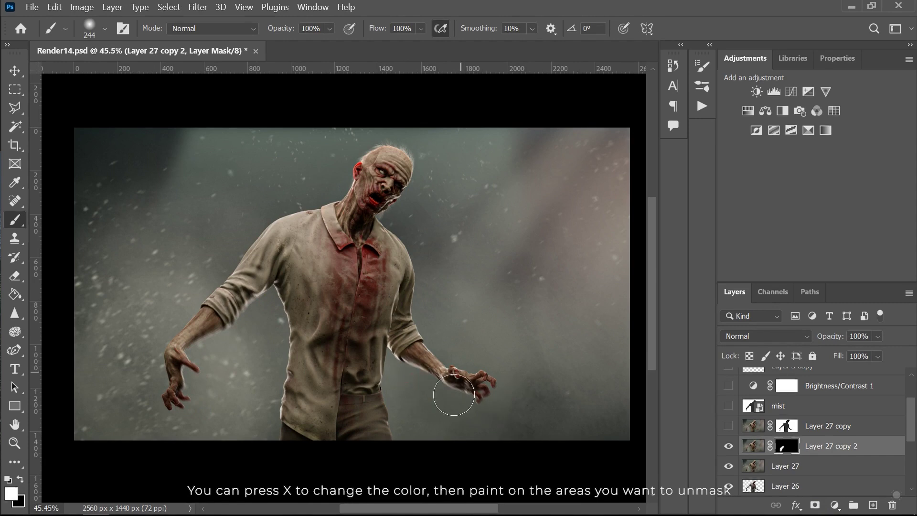
{"action": "mouse_move", "coordinate": [397, 404]}
{"action": "left_mouse_down"}
{"action": "mouse_move", "coordinate": [390, 368]}
{"action": "mouse_move", "coordinate": [408, 280]}
{"action": "mouse_move", "coordinate": [443, 224]}
{"action": "left_mouse_up"}
{"action": "scroll", "coordinate": [440, 133], "scroll_direction": "up", "scroll_amount": 11, "text": "alt"}
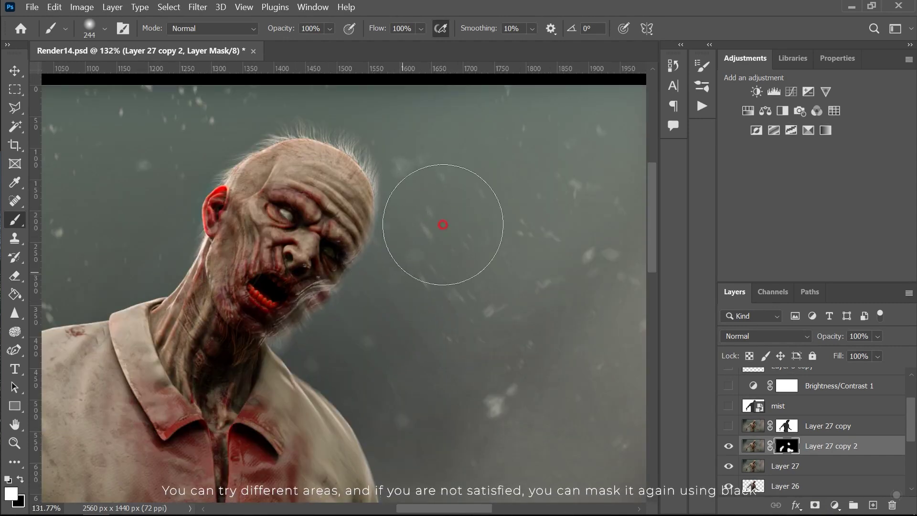
{"action": "scroll", "coordinate": [348, 360], "scroll_direction": "down", "scroll_amount": 5, "text": "alt"}
{"action": "scroll", "coordinate": [367, 392], "scroll_direction": "down", "scroll_amount": 3}
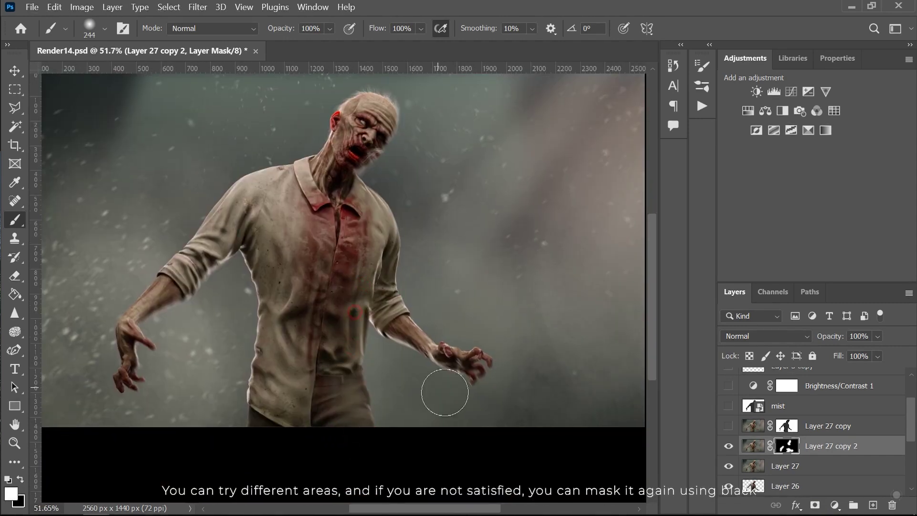
{"action": "scroll", "coordinate": [389, 410], "scroll_direction": "down", "scroll_amount": 2, "text": "alt"}
{"action": "scroll", "coordinate": [118, 388], "scroll_direction": "up", "scroll_amount": 4, "text": "alt"}
{"action": "key", "text": "3"}
{"action": "key", "text": "3"}
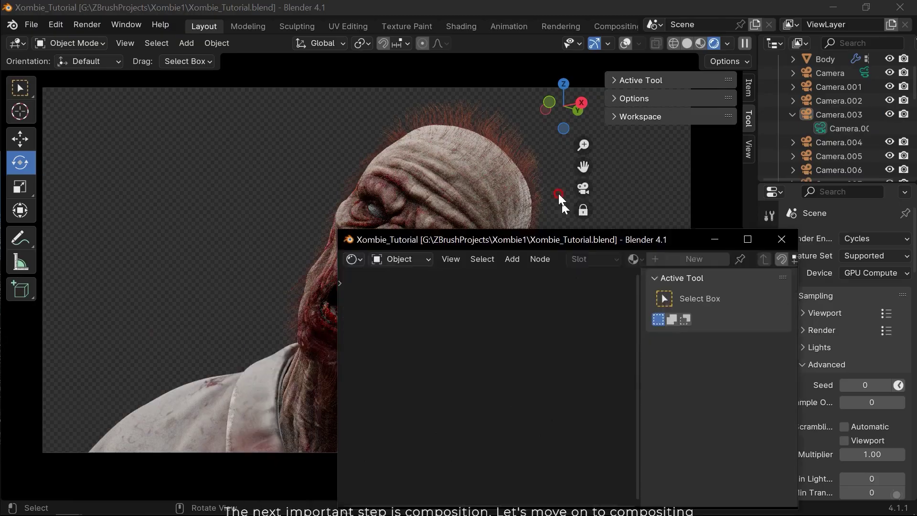
Step: Turn the new floating window into a Compositor editor showing the node tree
{"action": "left_click_drag", "start_coordinate": [562, 234], "coordinate": [650, 204]}
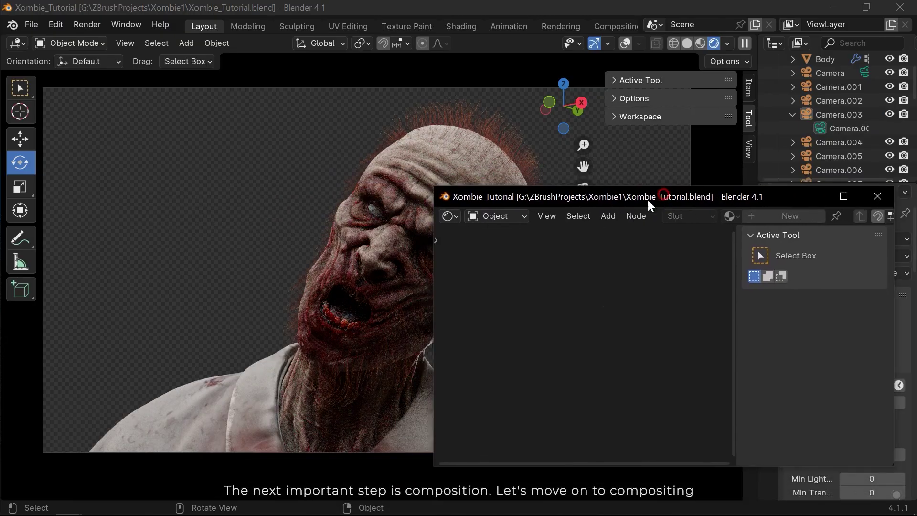
{"action": "left_click", "coordinate": [445, 217]}
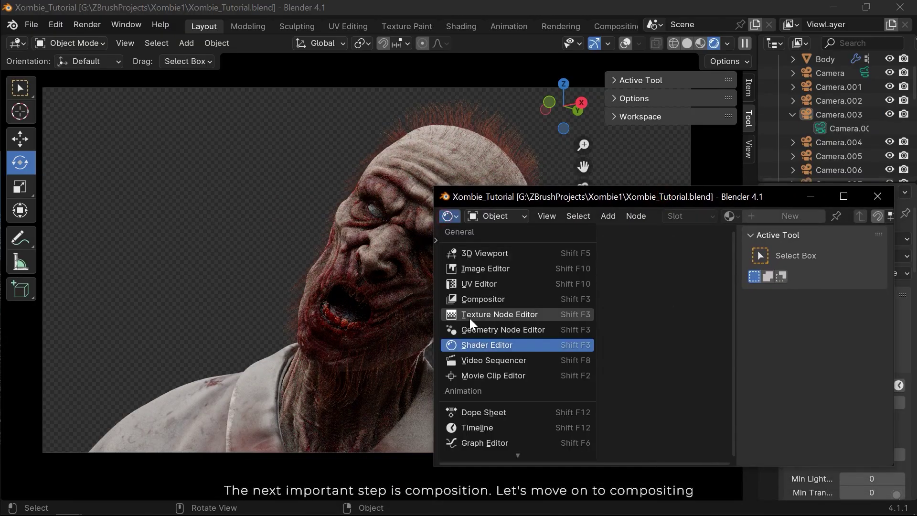
{"action": "left_click", "coordinate": [486, 300]}
{"action": "left_click_drag", "start_coordinate": [517, 195], "coordinate": [536, 187]}
{"action": "scroll", "coordinate": [565, 363], "scroll_direction": "up", "scroll_amount": 6}
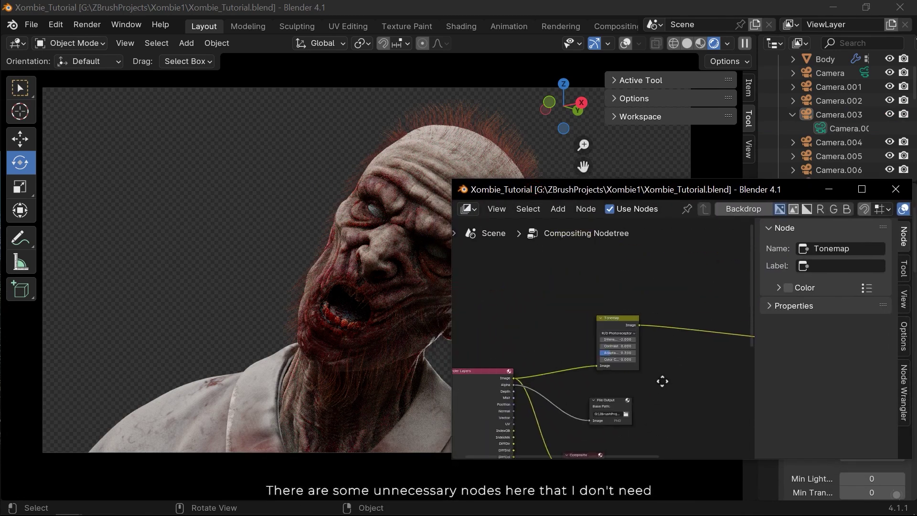
{"action": "scroll", "coordinate": [612, 345], "scroll_direction": "up", "scroll_amount": 2}
{"action": "mouse_move", "coordinate": [615, 345]}
{"action": "middle_mouse_down"}
{"action": "mouse_move", "coordinate": [528, 380]}
{"action": "mouse_move", "coordinate": [584, 362]}
{"action": "mouse_move", "coordinate": [450, 362]}
{"action": "middle_mouse_up"}
{"action": "scroll", "coordinate": [571, 331], "scroll_direction": "down", "scroll_amount": 5}
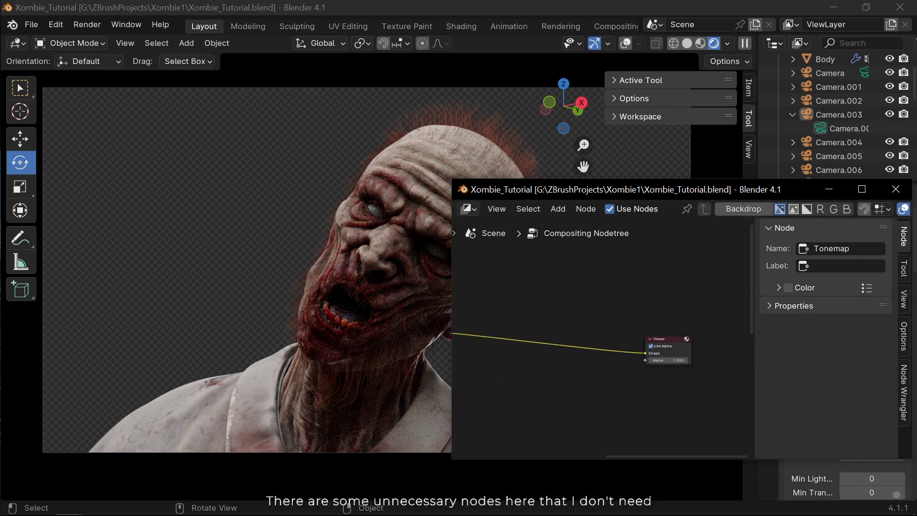
Step: Set the viewport shading Compositor option to Camera so compositing shows live
{"action": "left_click", "coordinate": [726, 44]}
{"action": "mouse_move", "coordinate": [687, 185]}
{"action": "left_mouse_down"}
{"action": "mouse_move", "coordinate": [686, 401]}
{"action": "mouse_move", "coordinate": [665, 318]}
{"action": "left_mouse_up"}
{"action": "left_click", "coordinate": [726, 43]}
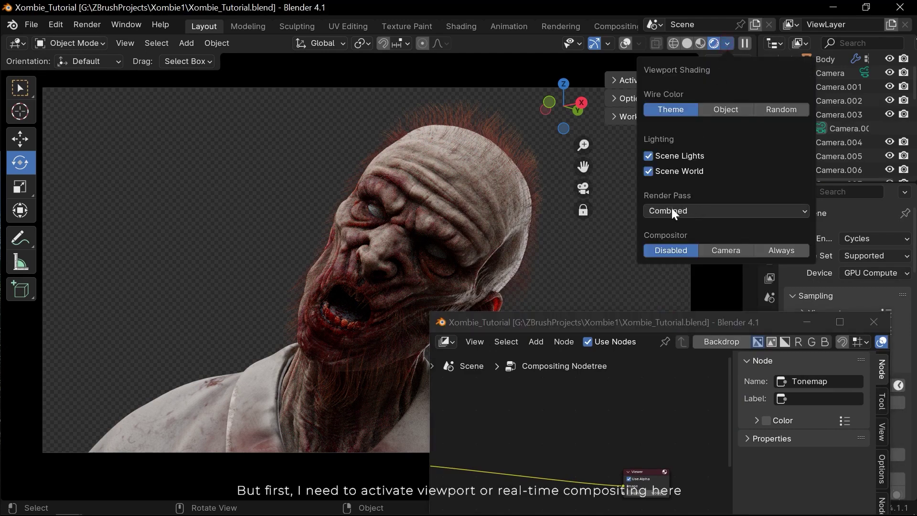
{"action": "left_click", "coordinate": [722, 249]}
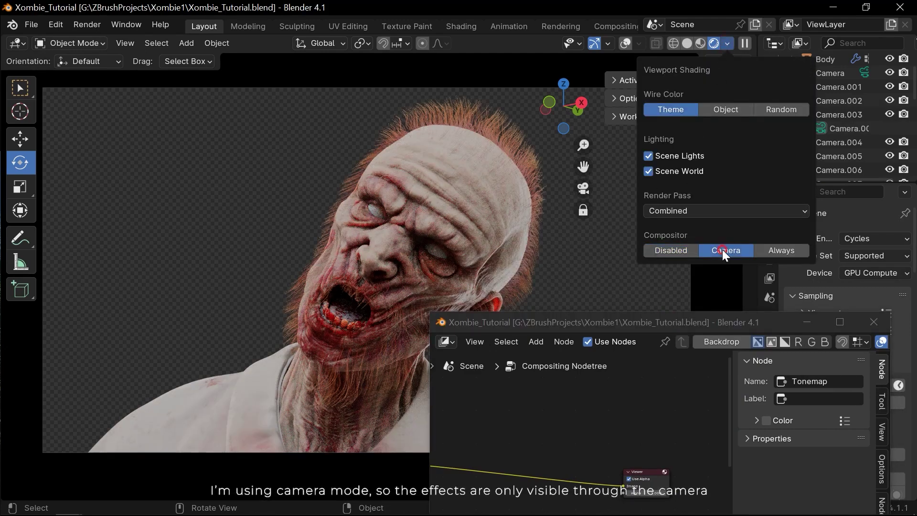
{"action": "left_click_drag", "start_coordinate": [555, 320], "coordinate": [588, 158]}
Step: Rearrange the nodes: Viewer left, Tonemap right, both File Output nodes out of the way
{"action": "middle_click_drag", "start_coordinate": [568, 283], "coordinate": [653, 286]}
{"action": "scroll", "coordinate": [678, 296], "scroll_direction": "down", "scroll_amount": 1}
{"action": "middle_click_drag", "start_coordinate": [751, 306], "coordinate": [725, 298]}
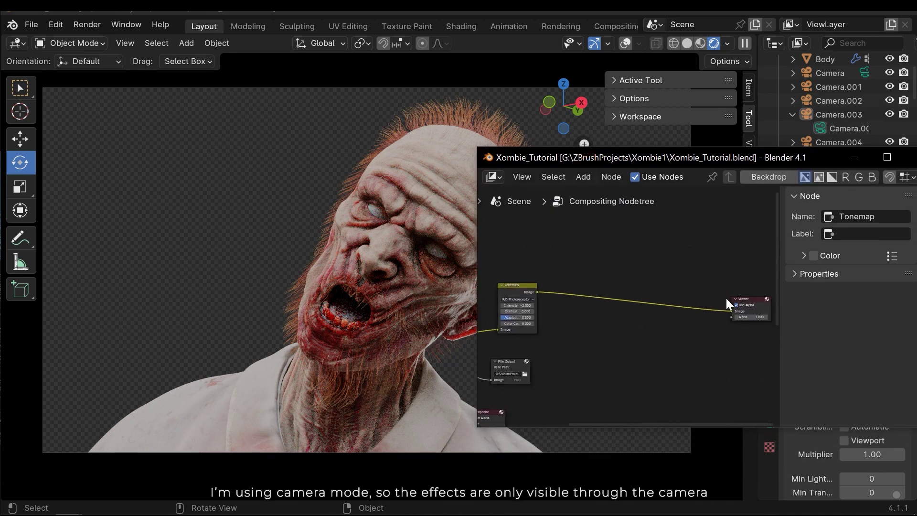
{"action": "left_click_drag", "start_coordinate": [743, 298], "coordinate": [683, 299]}
{"action": "scroll", "coordinate": [616, 305], "scroll_direction": "up", "scroll_amount": 3}
{"action": "middle_click_drag", "start_coordinate": [613, 305], "coordinate": [661, 310]}
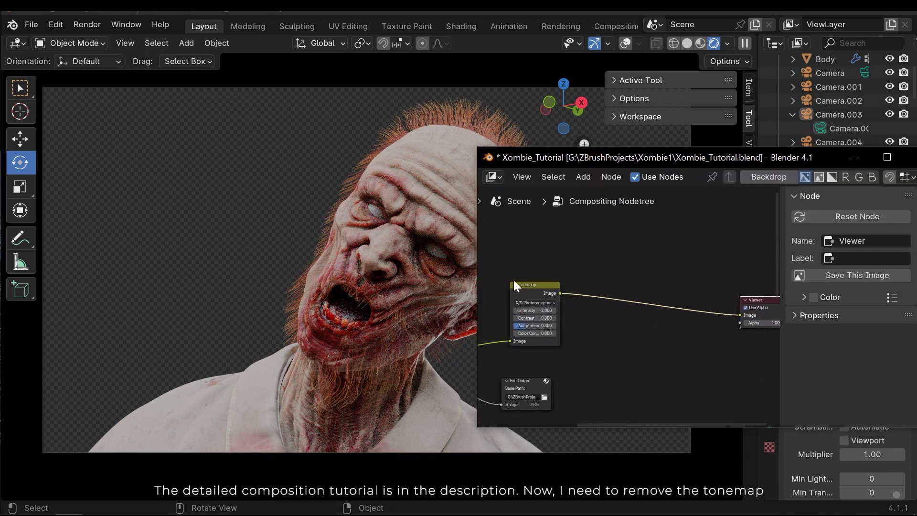
{"action": "left_click_drag", "start_coordinate": [525, 284], "coordinate": [604, 280]}
{"action": "left_click_drag", "start_coordinate": [537, 382], "coordinate": [547, 404]}
{"action": "middle_click_drag", "start_coordinate": [624, 355], "coordinate": [654, 377]}
Step: Delete the Tonemap node and add a Lens Distortion node from the Render Layers image
{"action": "left_click_drag", "start_coordinate": [646, 350], "coordinate": [630, 274]}
{"action": "middle_click_drag", "start_coordinate": [623, 326], "coordinate": [675, 339]}
{"action": "key", "text": "x"}
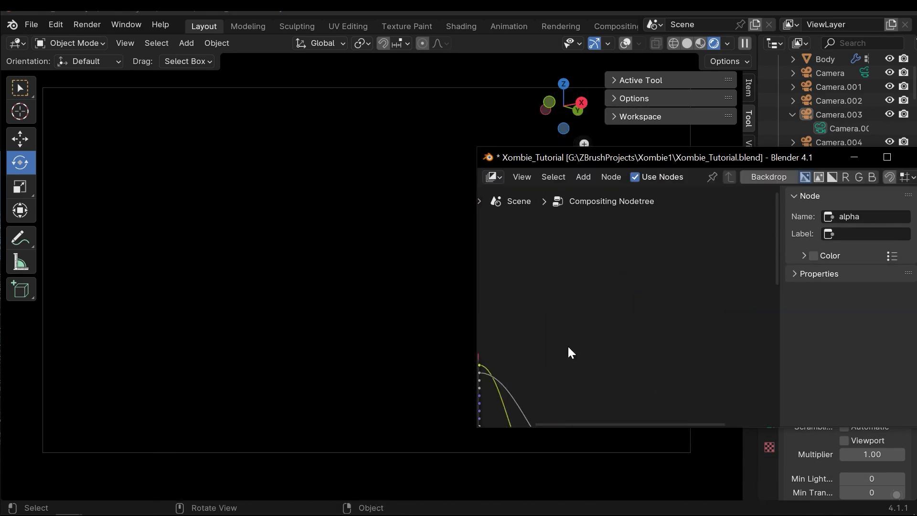
{"action": "middle_click_drag", "start_coordinate": [508, 345], "coordinate": [581, 341]}
{"action": "left_click_drag", "start_coordinate": [553, 358], "coordinate": [626, 337]}
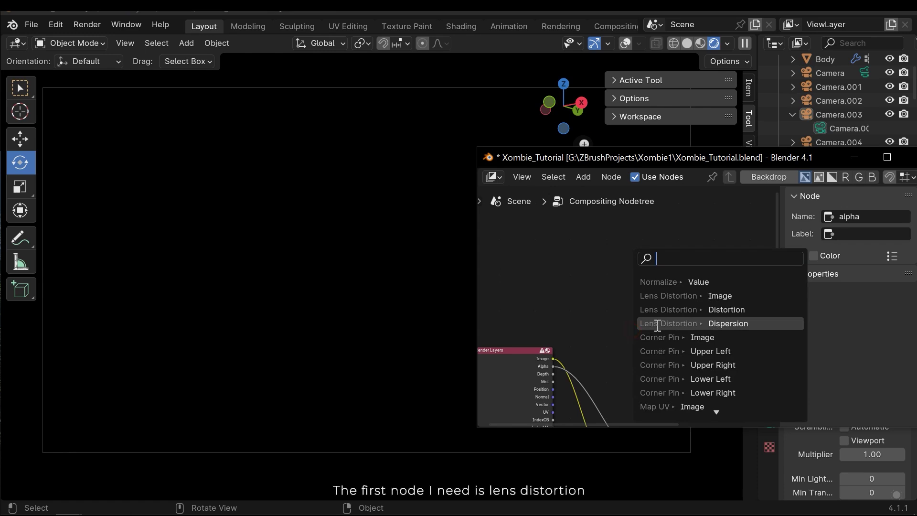
{"action": "type", "text": "le"}
{"action": "key", "text": "BackSpace"}
{"action": "type", "text": "ens"}
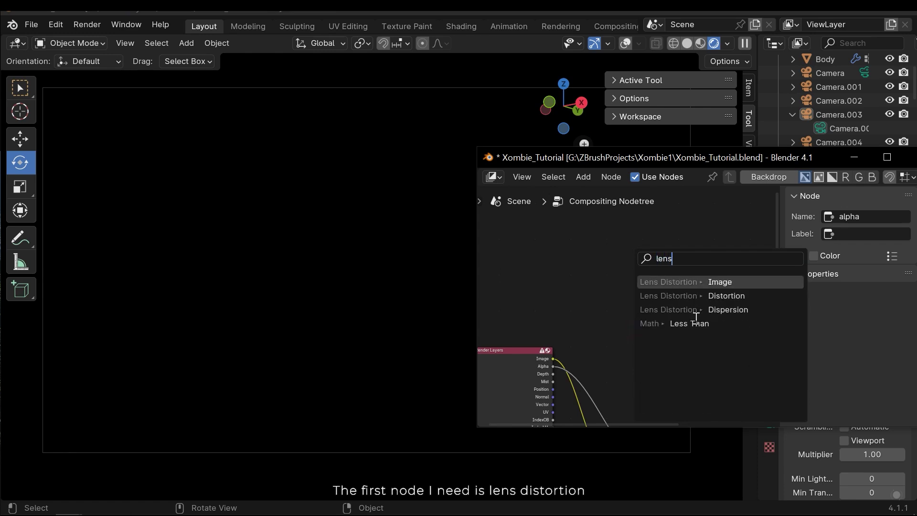
{"action": "key", "text": "Return"}
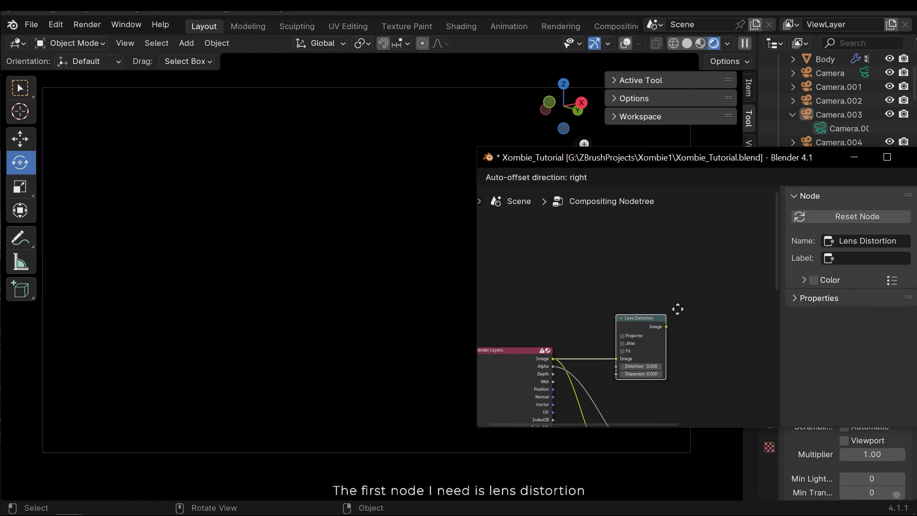
{"action": "left_click", "coordinate": [700, 302]}
Step: Connect the Lens Distortion image output to the Viewer node
{"action": "middle_click_drag", "start_coordinate": [682, 280], "coordinate": [478, 265]}
{"action": "middle_click_drag", "start_coordinate": [505, 305], "coordinate": [544, 307]}
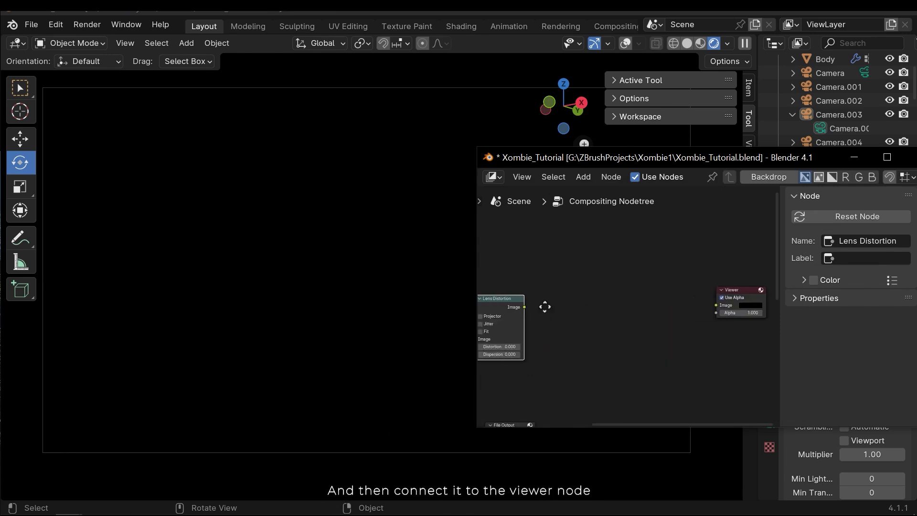
{"action": "left_click_drag", "start_coordinate": [524, 308], "coordinate": [720, 308]}
{"action": "middle_click_drag", "start_coordinate": [672, 313], "coordinate": [728, 311]}
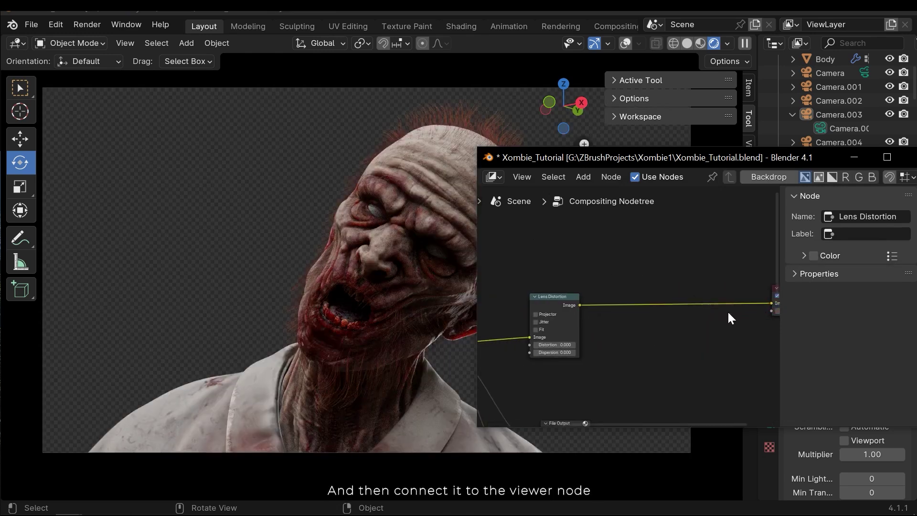
{"action": "scroll", "coordinate": [553, 338], "scroll_direction": "up", "scroll_amount": 3}
{"action": "middle_click_drag", "start_coordinate": [552, 338], "coordinate": [671, 297]}
{"action": "scroll", "coordinate": [671, 294], "scroll_direction": "up", "scroll_amount": 3}
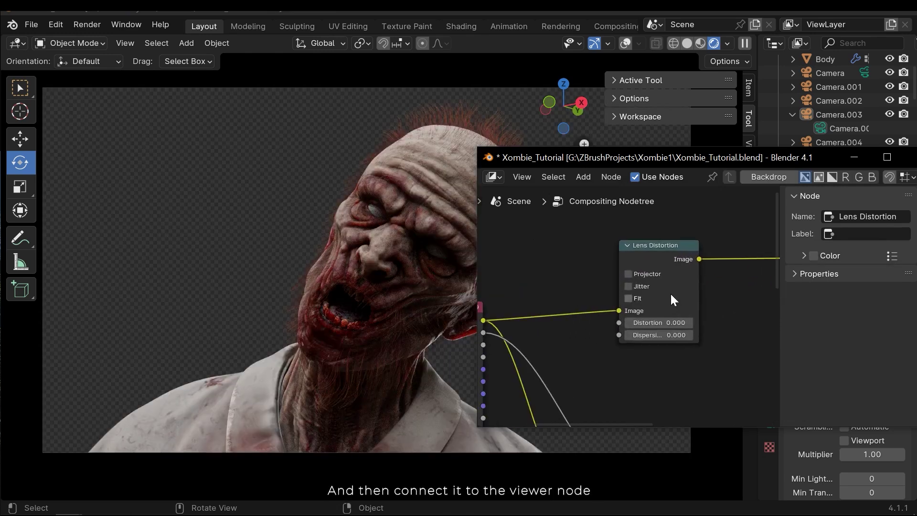
Step: Set Lens Distortion Dispersion to 1, then settle on 0.05
{"action": "left_click", "coordinate": [650, 334]}
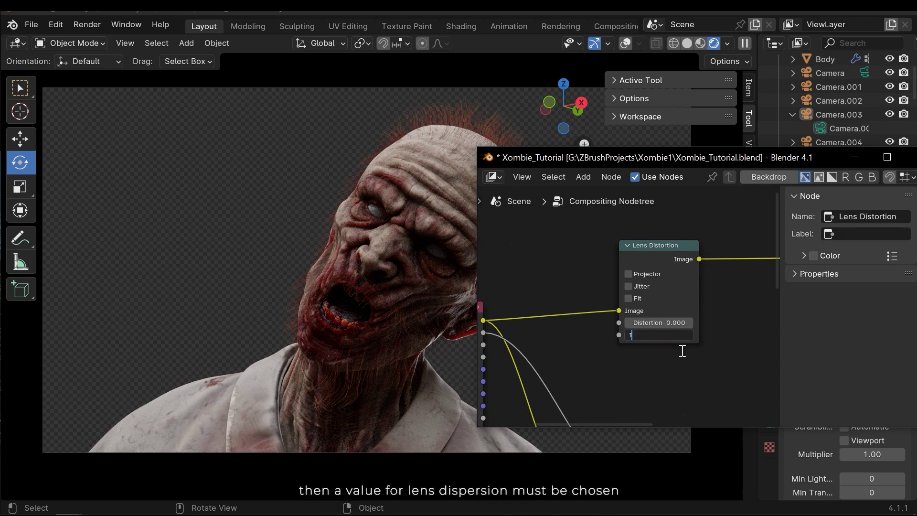
{"action": "type", "text": "1"}
{"action": "key", "text": "Return"}
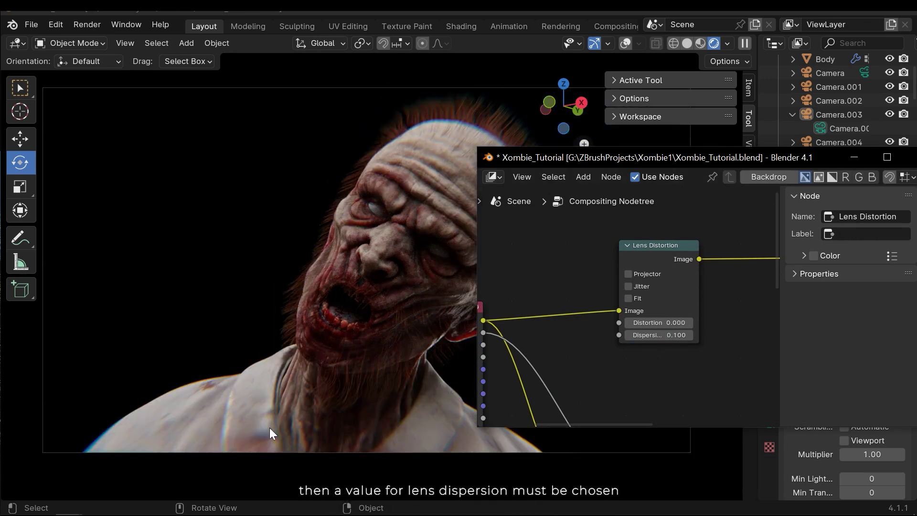
{"action": "left_click", "coordinate": [669, 335]}
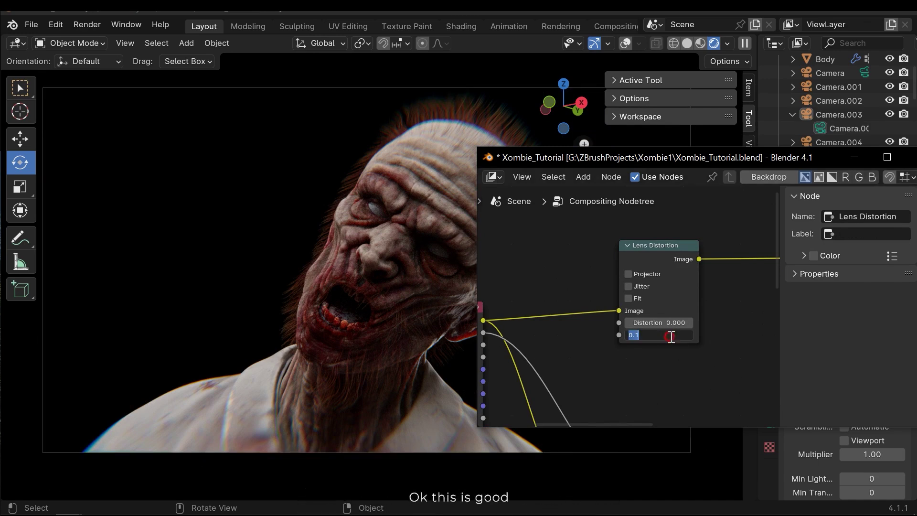
{"action": "type", "text": "0.05"}
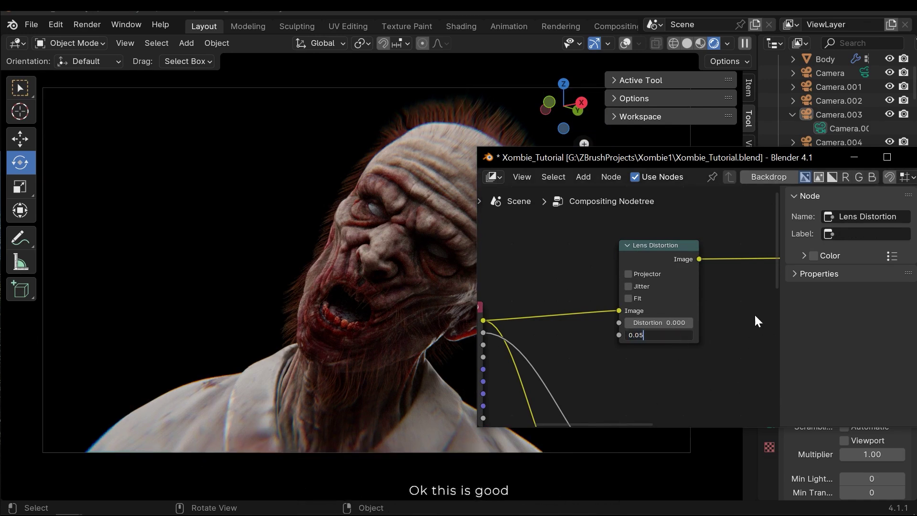
{"action": "key", "text": "Return"}
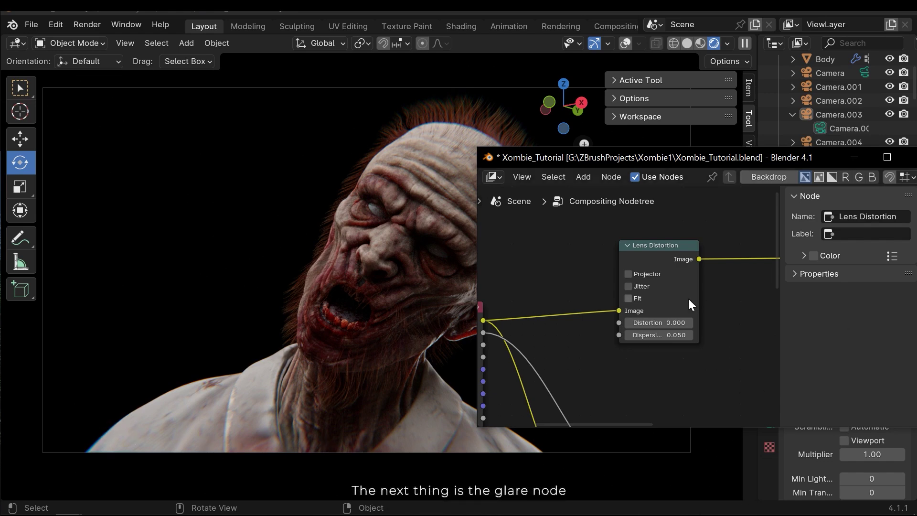
Step: Add a Glare node after Lens Distortion feeding the Viewer, set to Fog Glow
{"action": "scroll", "coordinate": [745, 298], "scroll_direction": "down", "scroll_amount": 5}
{"action": "middle_click_drag", "start_coordinate": [748, 298], "coordinate": [565, 313]}
{"action": "left_click_drag", "start_coordinate": [529, 286], "coordinate": [732, 282]}
{"action": "type", "text": "glar"}
{"action": "key", "text": "Return"}
{"action": "left_click", "coordinate": [620, 259]}
{"action": "scroll", "coordinate": [655, 312], "scroll_direction": "up", "scroll_amount": 3}
{"action": "left_click", "coordinate": [595, 268]}
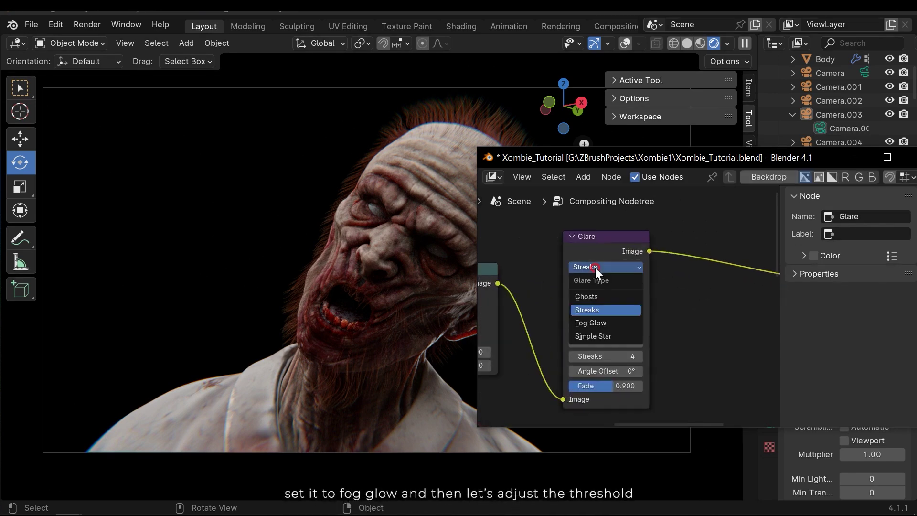
{"action": "left_click", "coordinate": [597, 323]}
Step: Try glare Threshold values of 0.3 and 0.1
{"action": "middle_click_drag", "start_coordinate": [684, 343], "coordinate": [702, 357]}
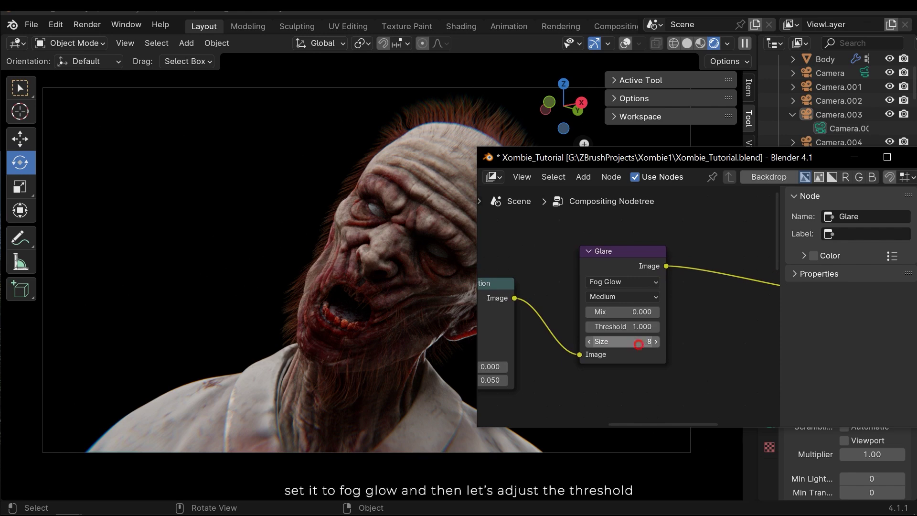
{"action": "left_click_drag", "start_coordinate": [620, 326], "coordinate": [602, 329]}
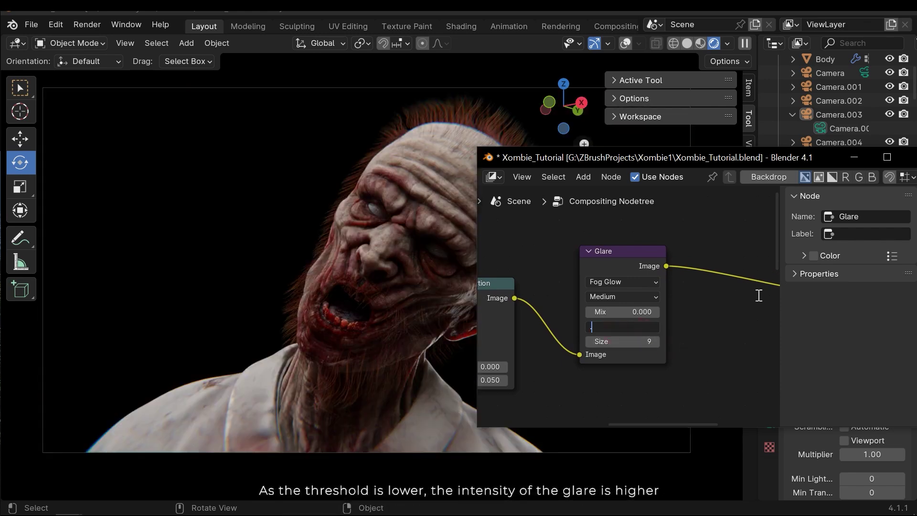
{"action": "double_click", "coordinate": [642, 326]}
{"action": "type", "text": ".3"}
{"action": "key", "text": "Return"}
{"action": "double_click", "coordinate": [641, 326]}
{"action": "type", "text": ".1"}
{"action": "key", "text": "Return"}
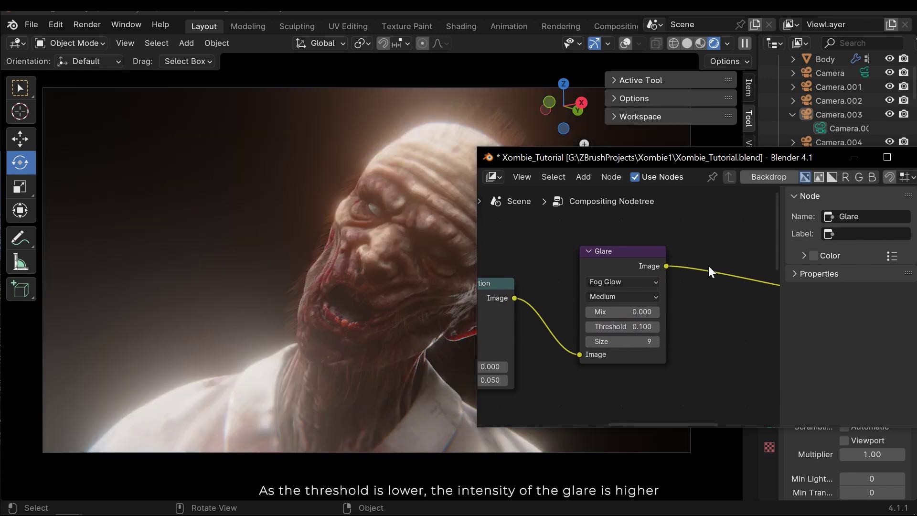
Step: Set the glare Threshold to 0.28 after trying 0.2 and 0.25, then save the file
{"action": "double_click", "coordinate": [636, 328]}
{"action": "type", "text": ".2"}
{"action": "key", "text": "Return"}
{"action": "double_click", "coordinate": [628, 326]}
{"action": "type", "text": ".25"}
{"action": "key", "text": "Return"}
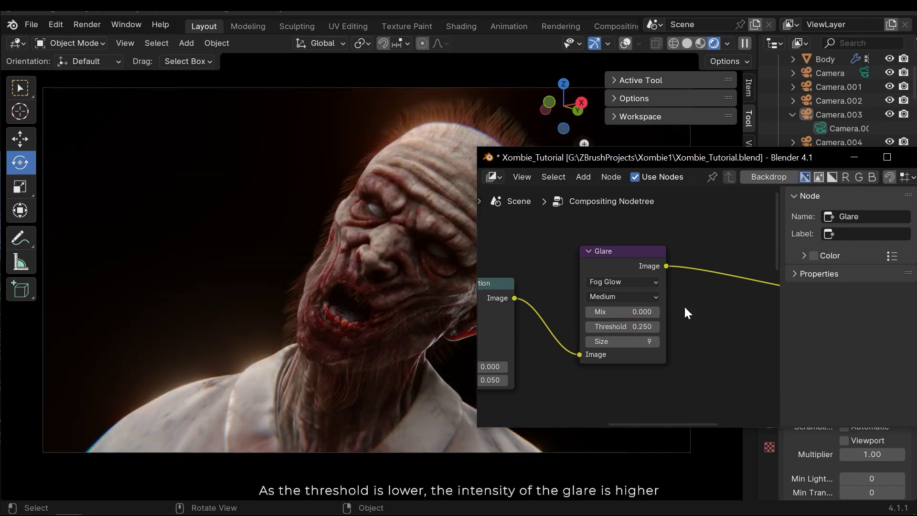
{"action": "double_click", "coordinate": [631, 327]}
{"action": "type", "text": "0.27"}
{"action": "key", "text": "BackSpace"}
{"action": "type", "text": "8"}
{"action": "key", "text": "Return"}
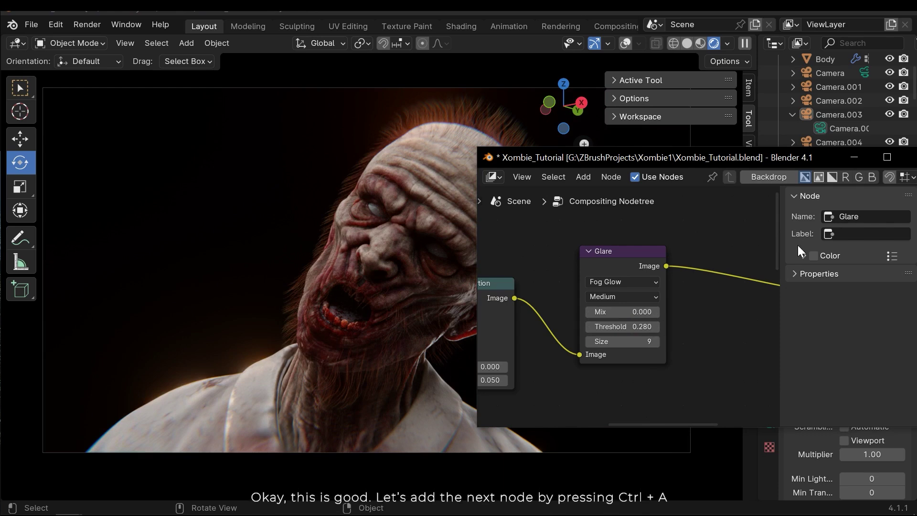
{"action": "key", "text": "ctrl+s"}
Step: Insert a Color Balance node on the link between the Glare and Viewer nodes
{"action": "scroll", "coordinate": [695, 319], "scroll_direction": "down", "scroll_amount": 1}
{"action": "scroll", "coordinate": [696, 322], "scroll_direction": "down", "scroll_amount": 2}
{"action": "middle_click_drag", "start_coordinate": [695, 322], "coordinate": [594, 333]}
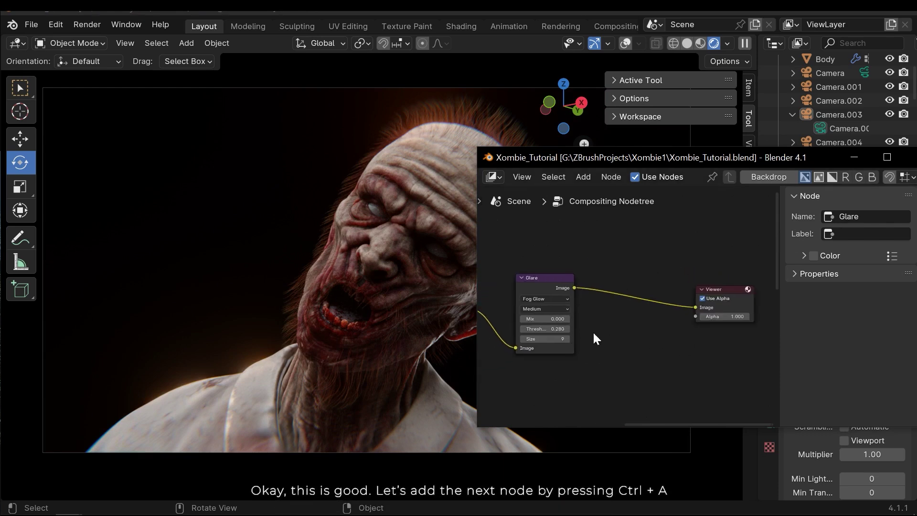
{"action": "left_click_drag", "start_coordinate": [725, 289], "coordinate": [787, 292]}
{"action": "key", "text": "ctrl+a"}
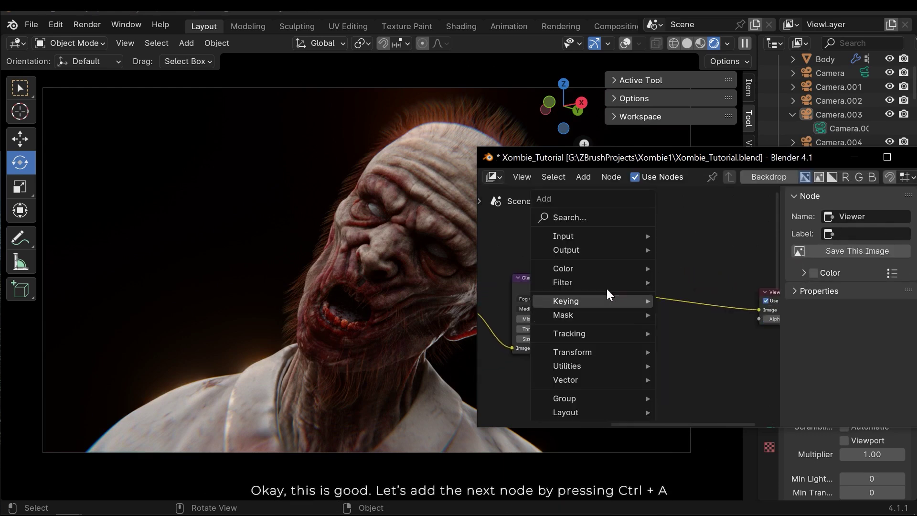
{"action": "left_click", "coordinate": [600, 217]}
{"action": "type", "text": "color"}
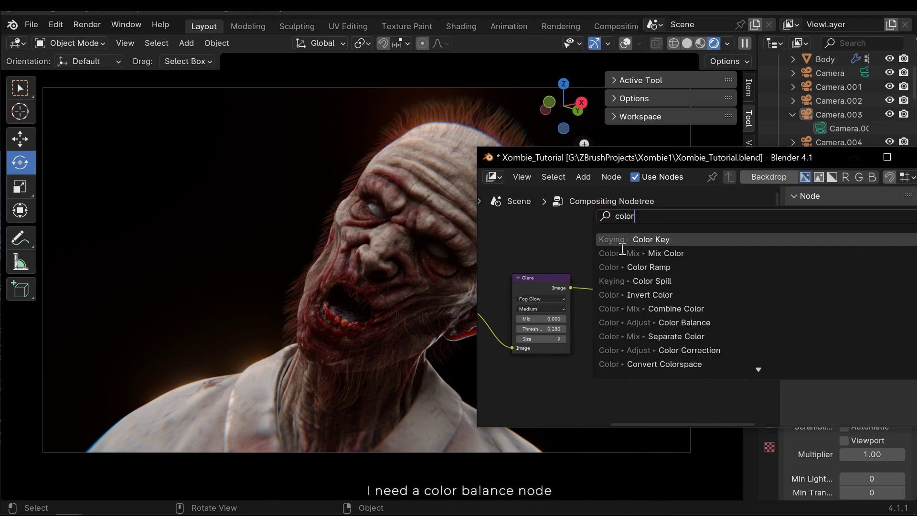
{"action": "type", "text": " bal"}
{"action": "key", "text": "Return"}
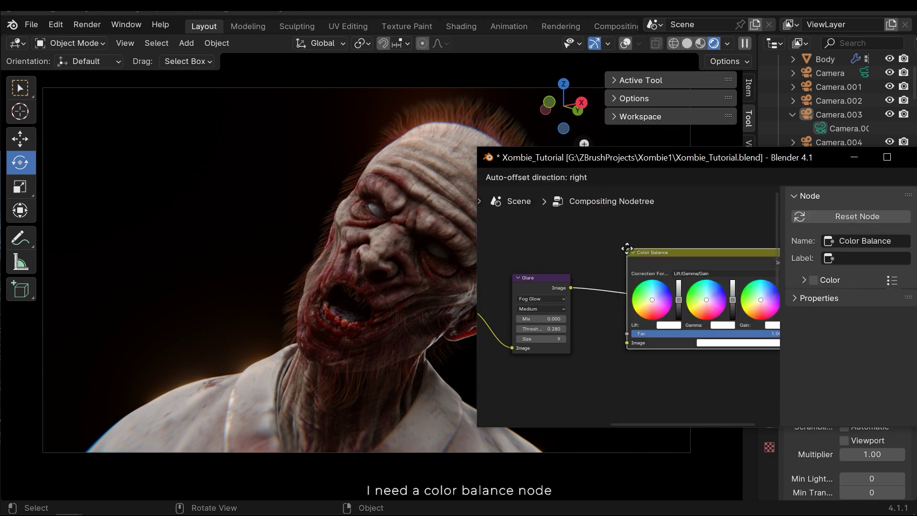
{"action": "left_click", "coordinate": [579, 261]}
Step: Tint the Color Balance lift slightly toward blue
{"action": "scroll", "coordinate": [627, 288], "scroll_direction": "up", "scroll_amount": 3}
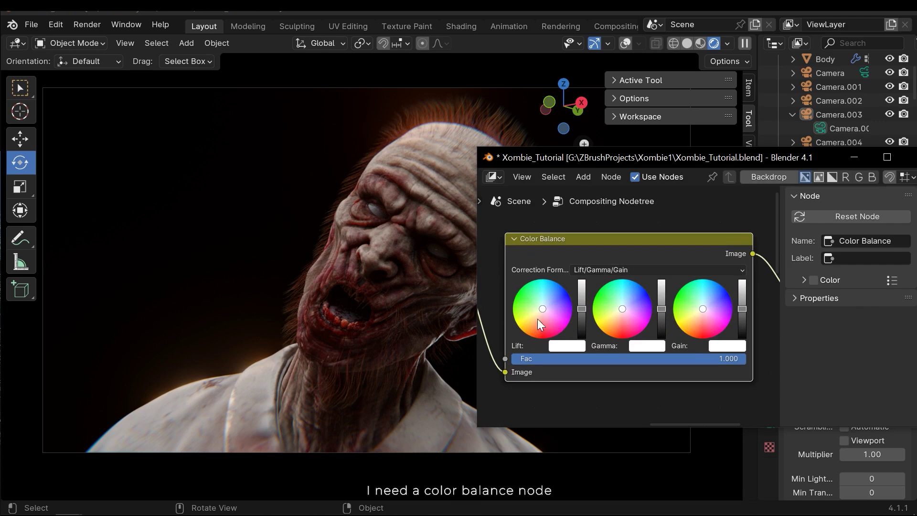
{"action": "left_click_drag", "start_coordinate": [542, 311], "coordinate": [542, 307]}
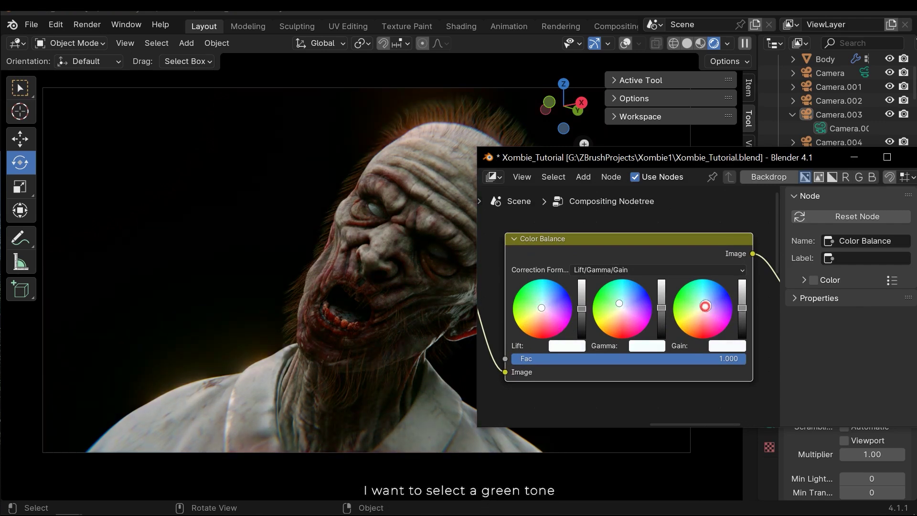
{"action": "left_click_drag", "start_coordinate": [545, 154], "coordinate": [587, 267]}
Step: Briefly try Camera.010, then view the glowing, tinted zombie head through Camera.009, with the compositor window moved off screen
{"action": "left_click_drag", "start_coordinate": [449, 180], "coordinate": [227, 253]}
{"action": "scroll", "coordinate": [841, 134], "scroll_direction": "down", "scroll_amount": 5}
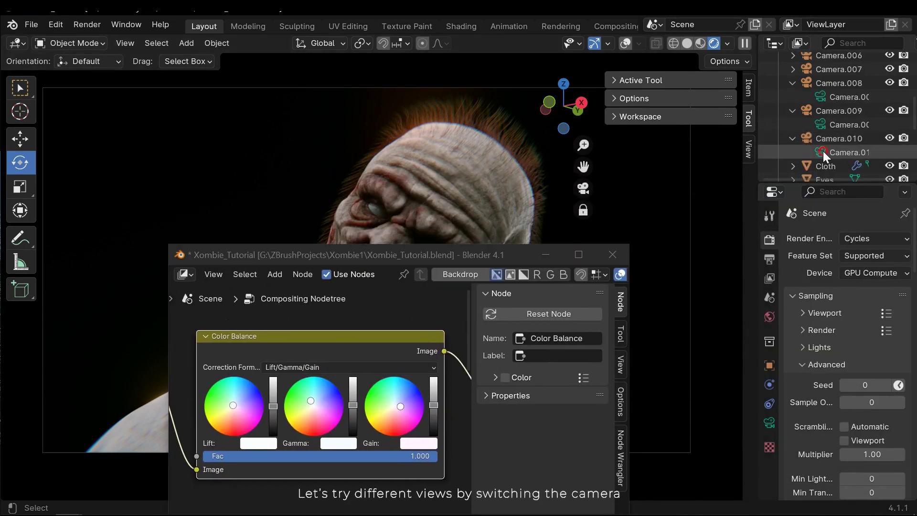
{"action": "left_click", "coordinate": [823, 151]}
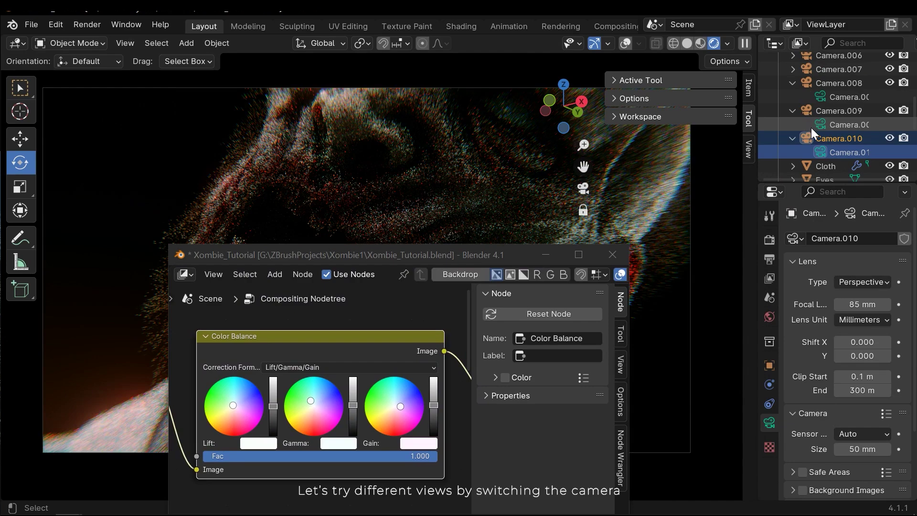
{"action": "left_click", "coordinate": [812, 125]}
{"action": "left_click_drag", "start_coordinate": [396, 258], "coordinate": [701, 131]}
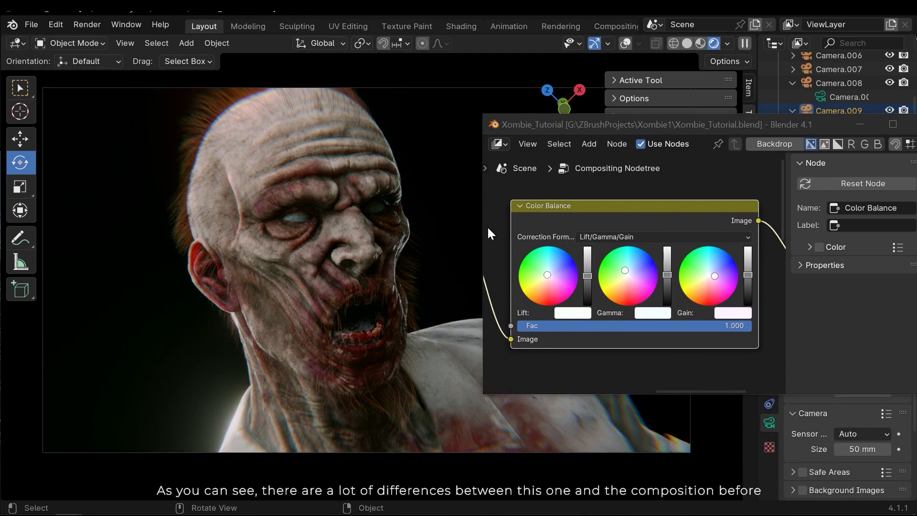
{"action": "left_click_drag", "start_coordinate": [767, 126], "coordinate": [0, 389]}
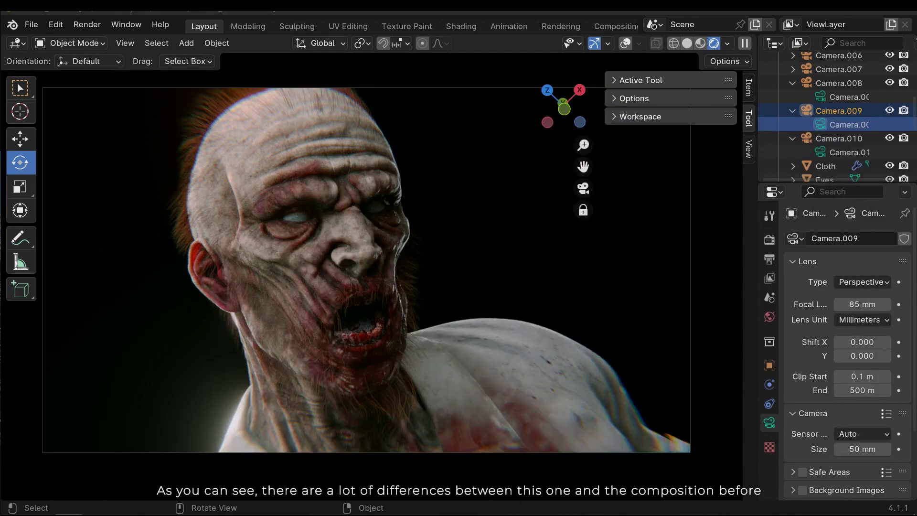